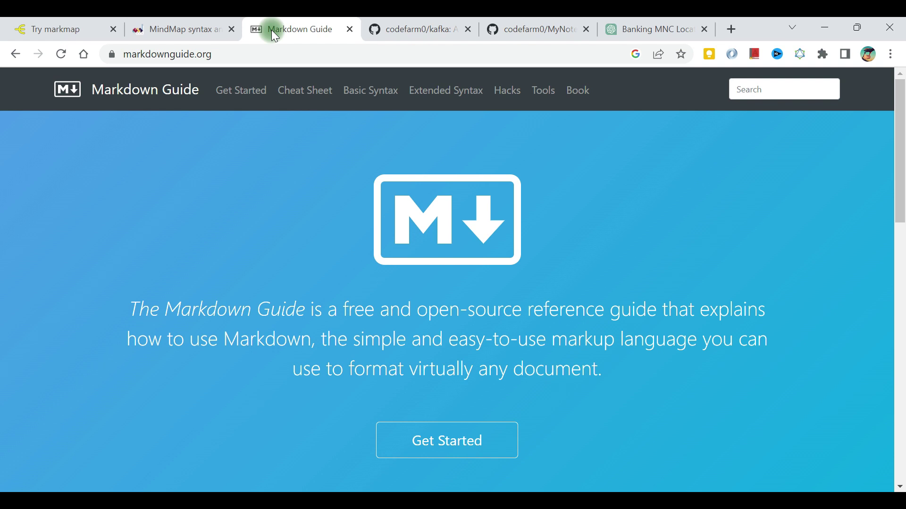
Open readme.md in the codefarm0/kafka GitHub repository
click(530, 34)
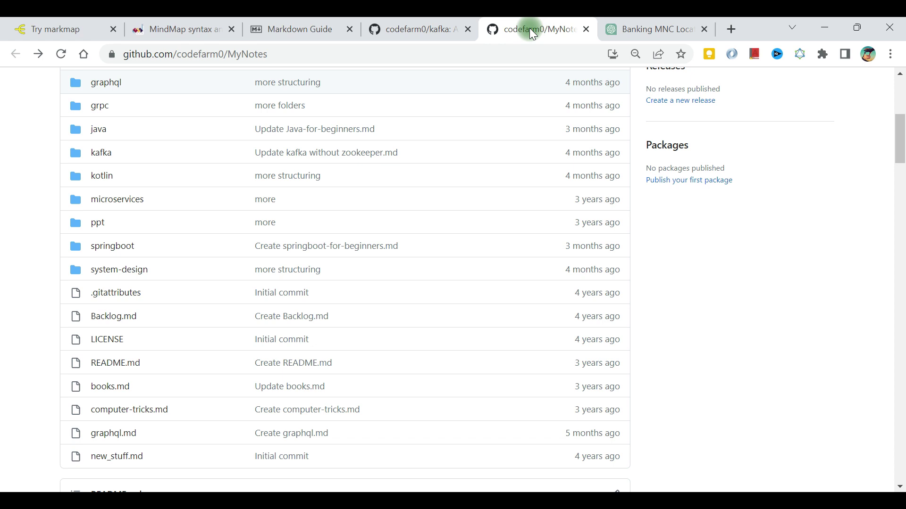
click(437, 38)
scroll(275, 347, down, 2)
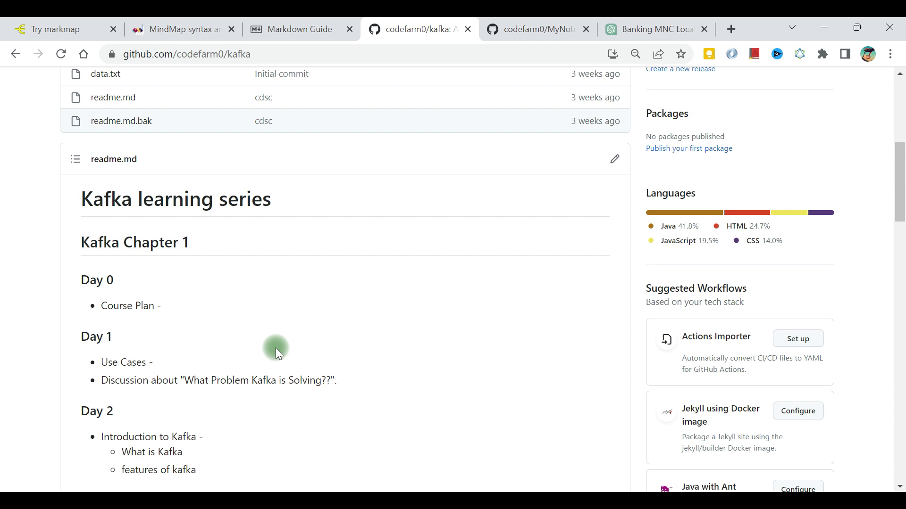
scroll(278, 354, up, 3)
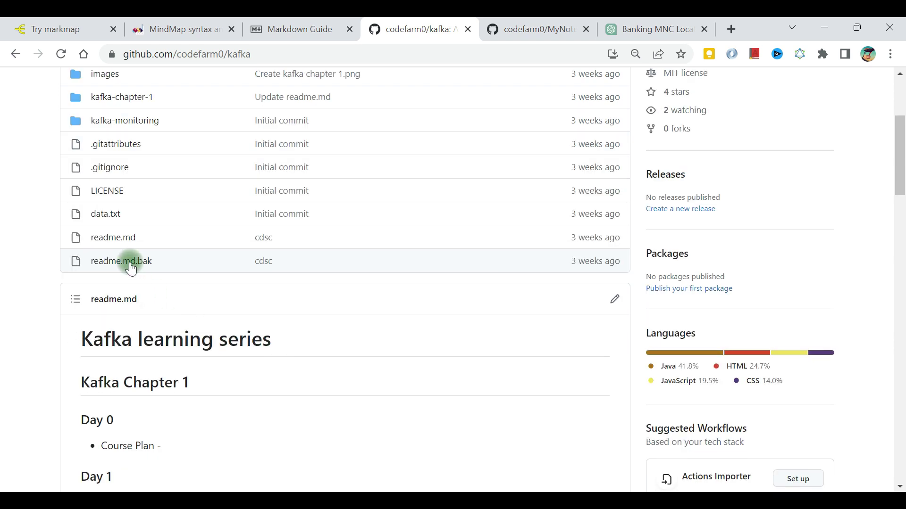
click(122, 238)
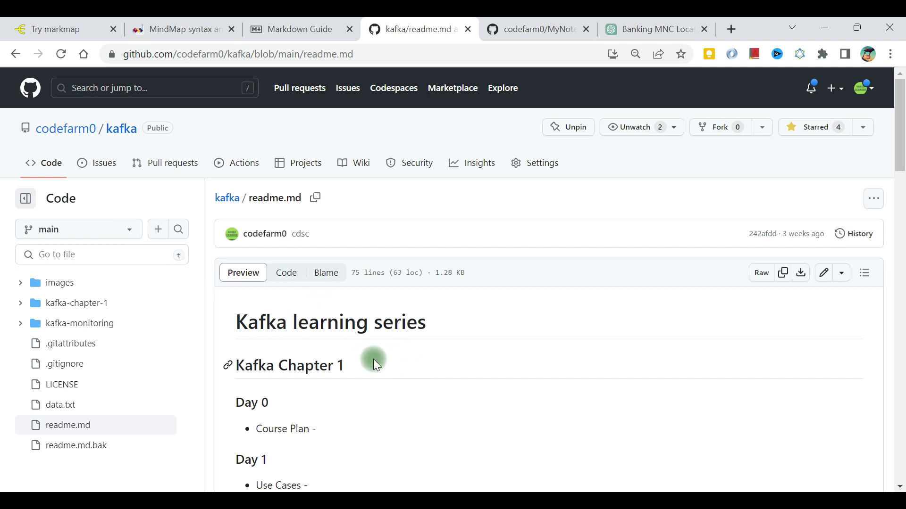
scroll(337, 384, down, 5)
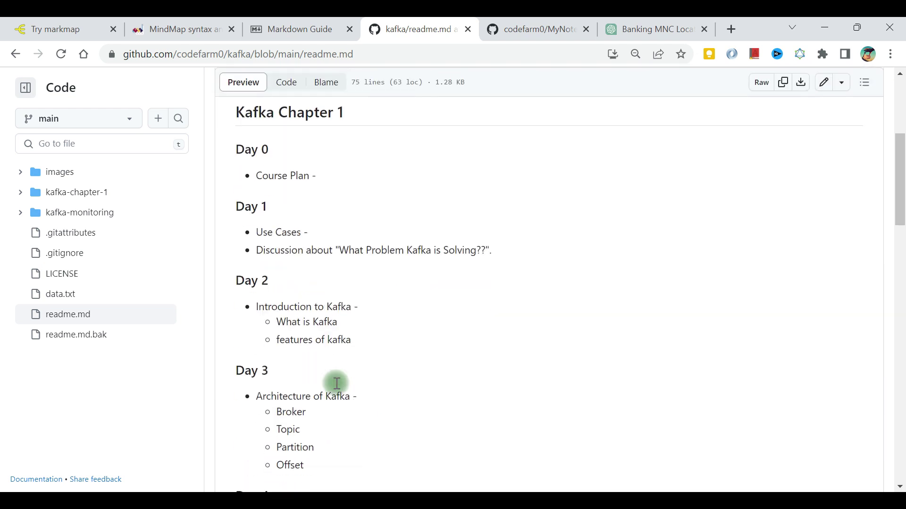
scroll(296, 418, down, 6)
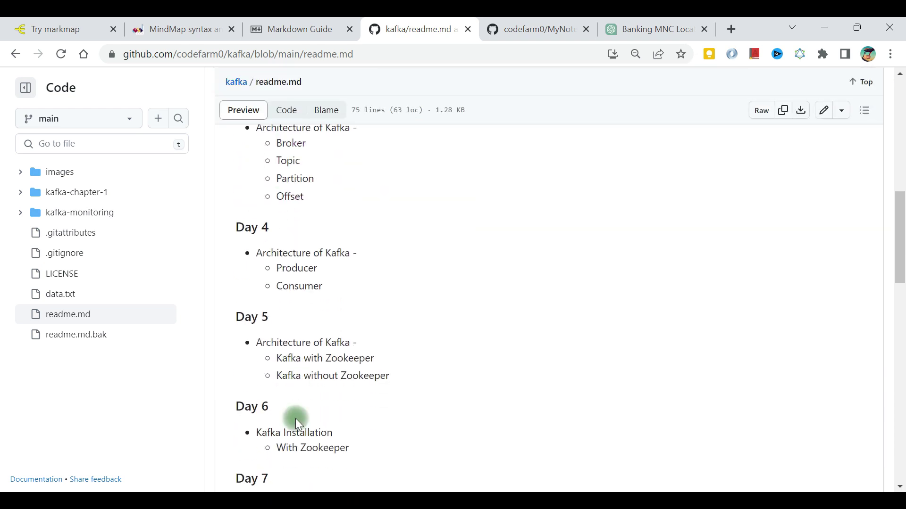
scroll(295, 417, down, 4)
scroll(295, 418, up, 15)
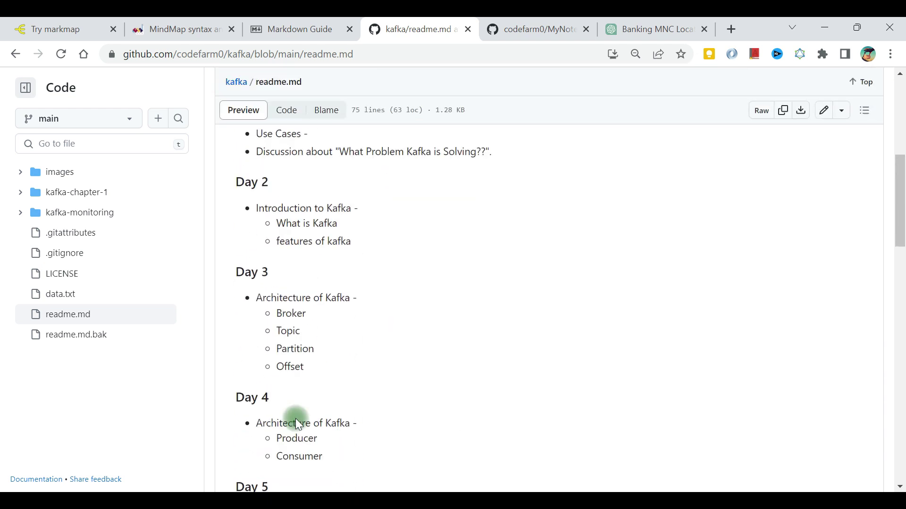
scroll(296, 419, up, 1)
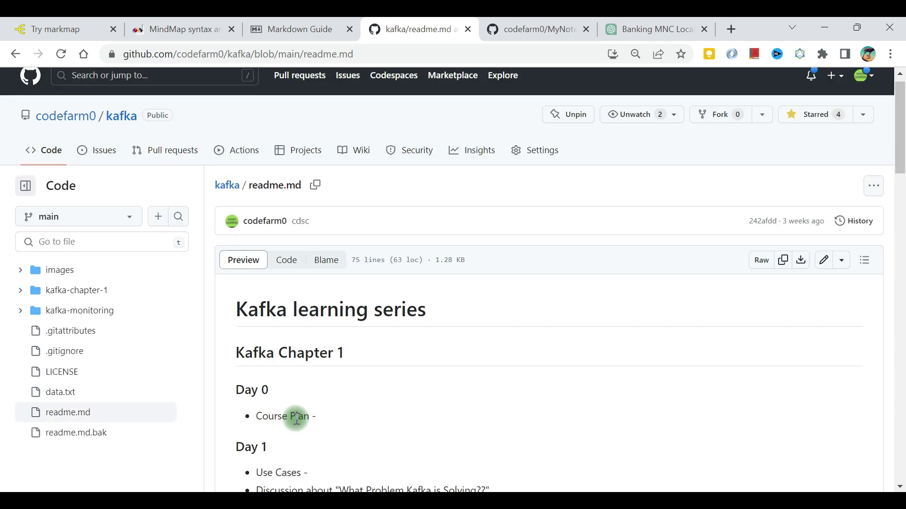
scroll(296, 418, down, 2)
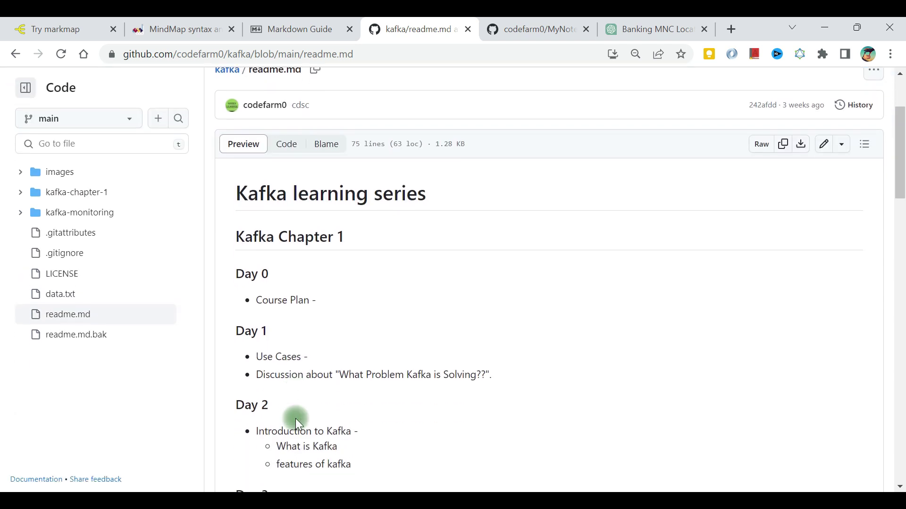
scroll(295, 418, down, 7)
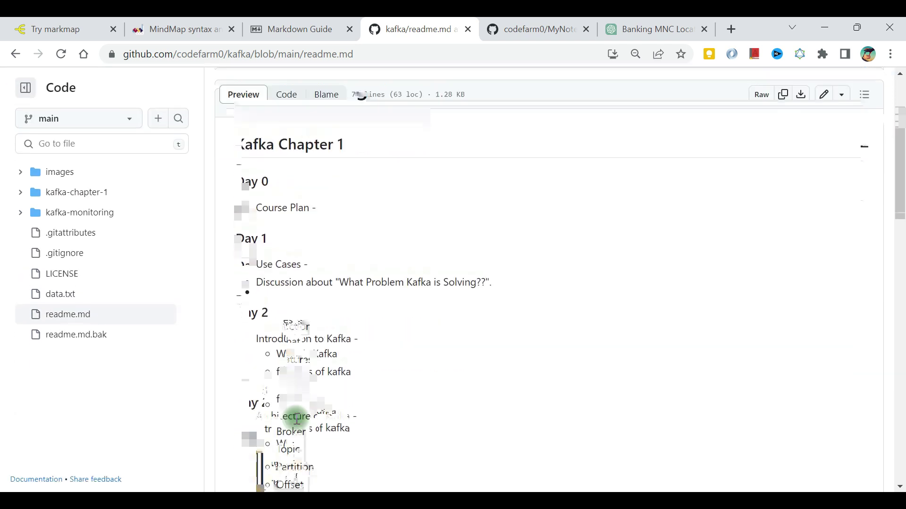
scroll(295, 417, up, 5)
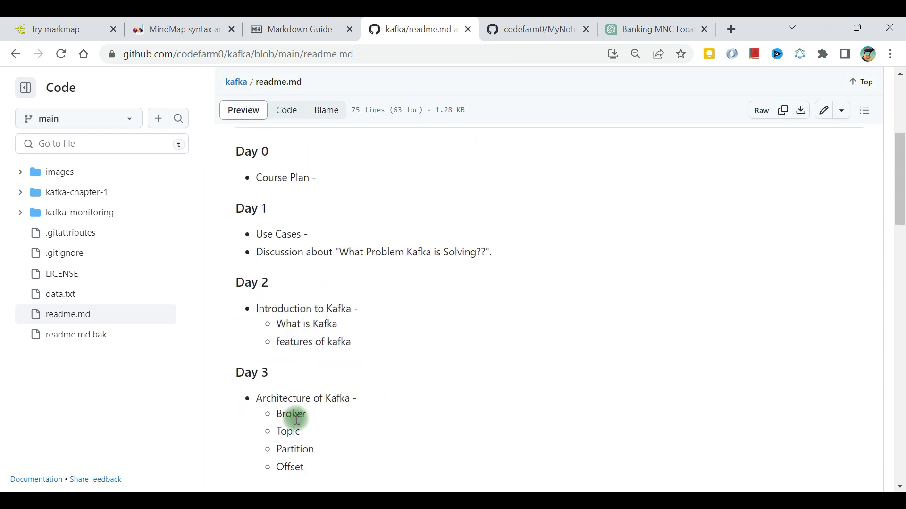
scroll(296, 418, down, 7)
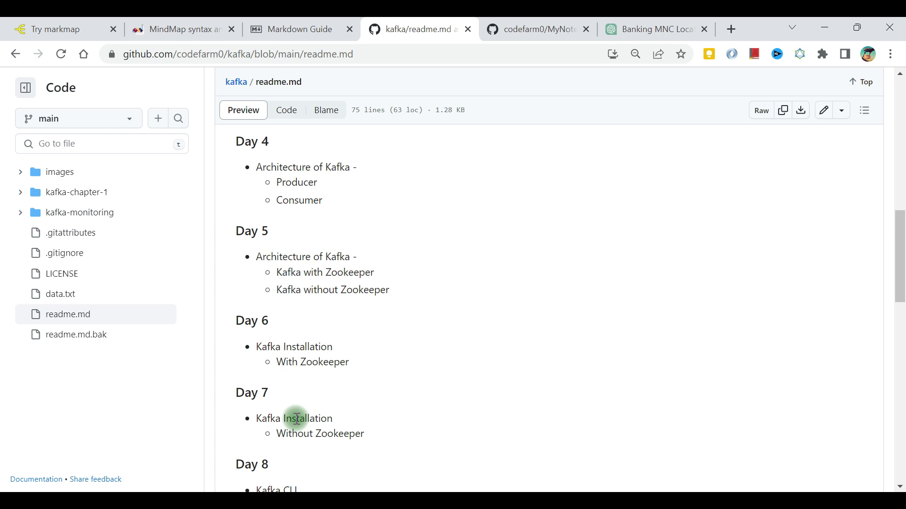
scroll(297, 418, up, 10)
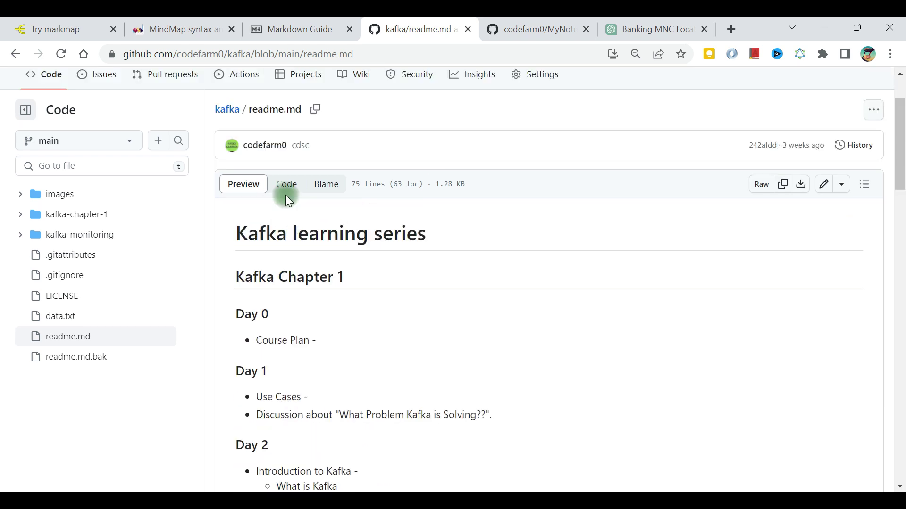
click(289, 199)
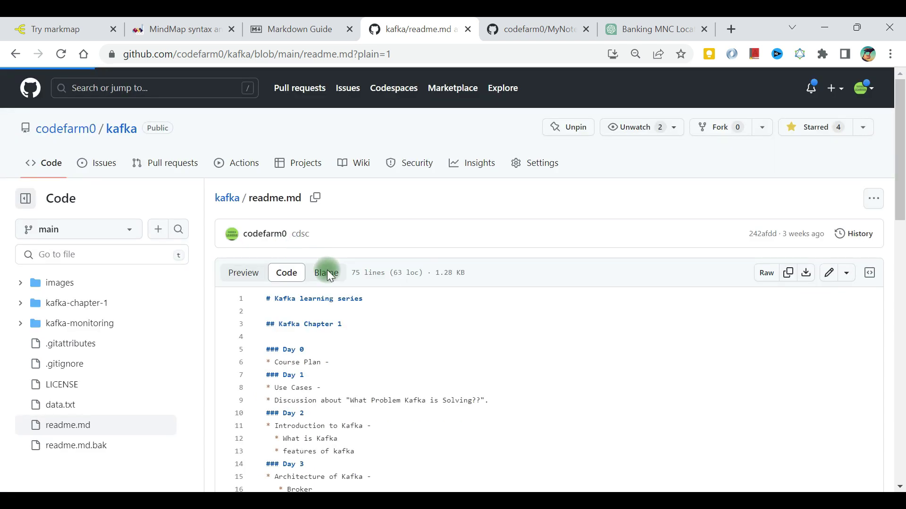
Review the readme's raw Markdown and its Kafka references, then go to the PlantUML MindMap page
scroll(390, 390, down, 5)
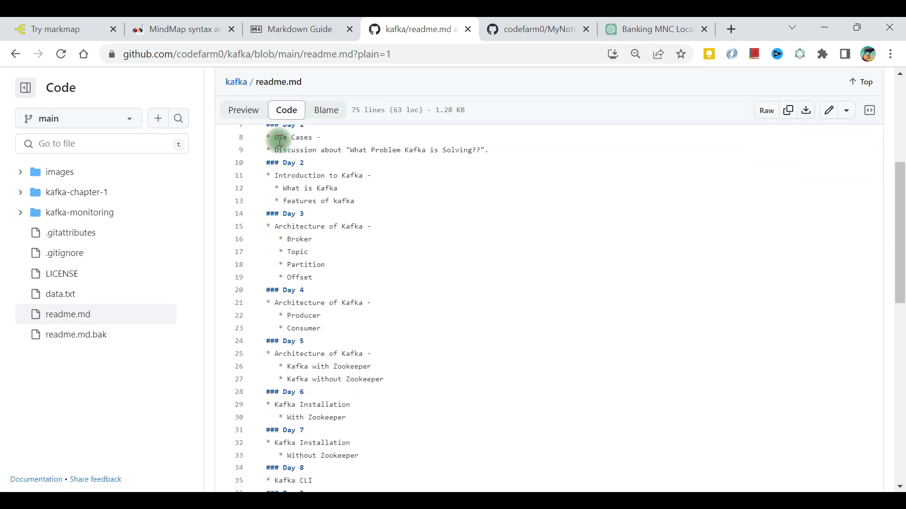
drag(259, 161, 344, 198)
click(345, 201)
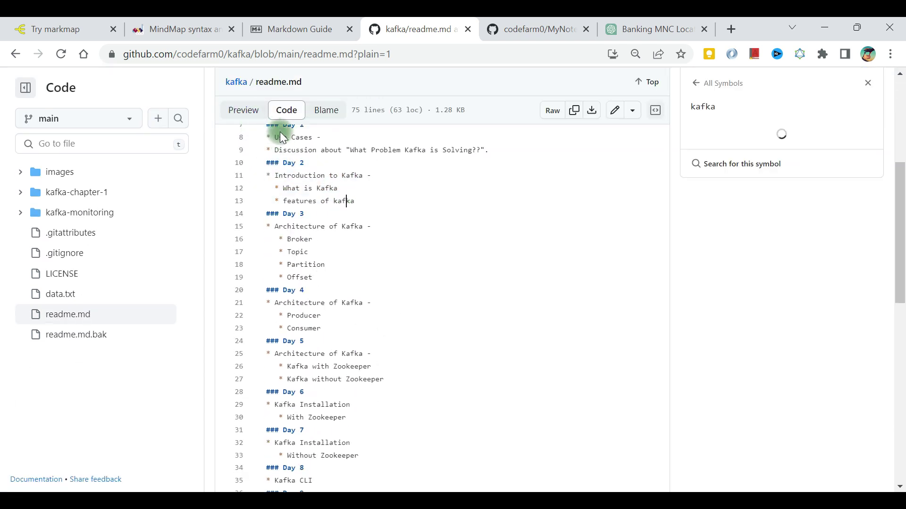
click(321, 190)
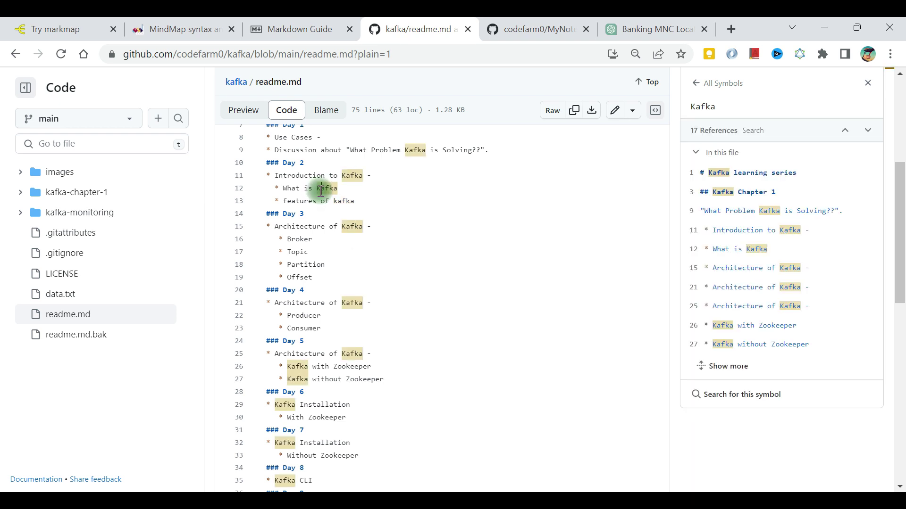
click(245, 112)
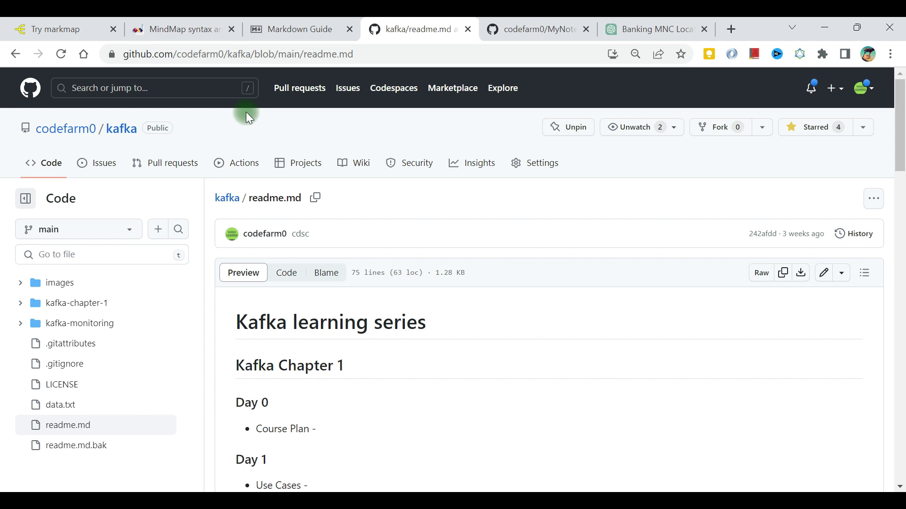
click(171, 34)
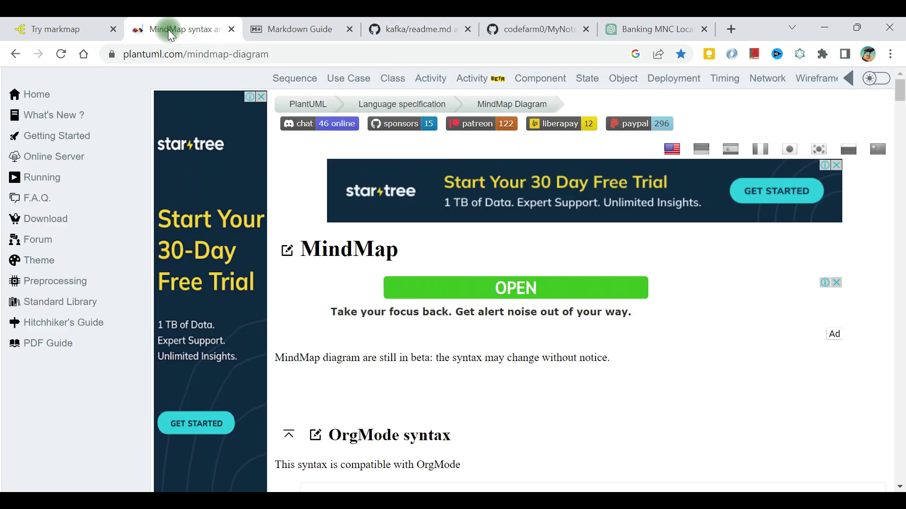
Scroll the PlantUML MindMap page down to the Multilines Class Templates example
click(170, 34)
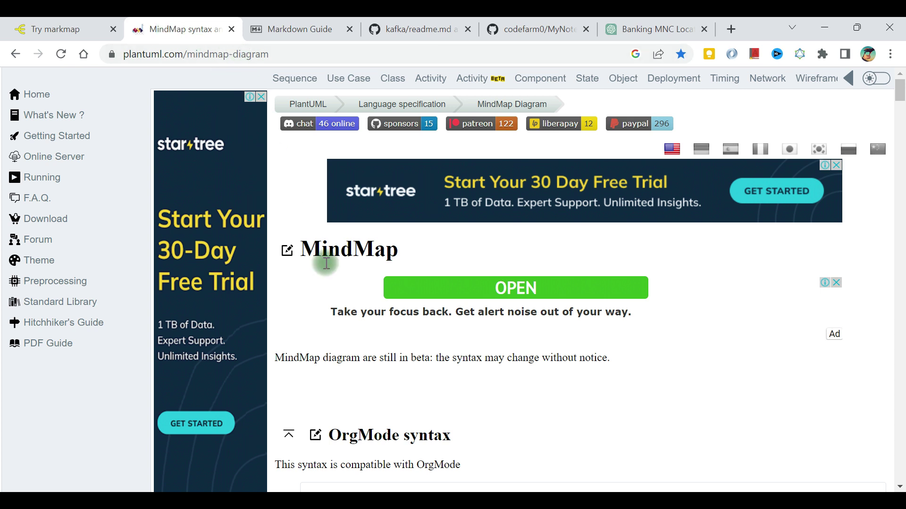
scroll(371, 341, down, 3)
scroll(371, 342, down, 2)
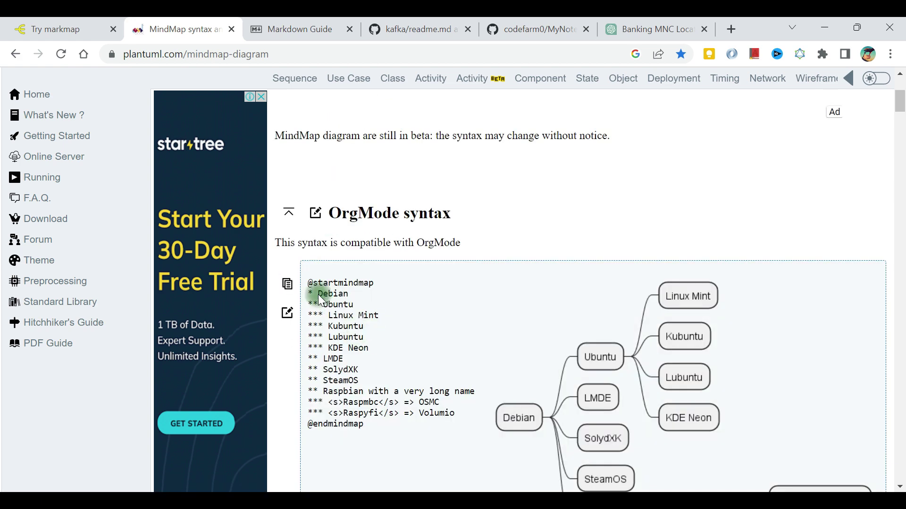
scroll(320, 300, down, 4)
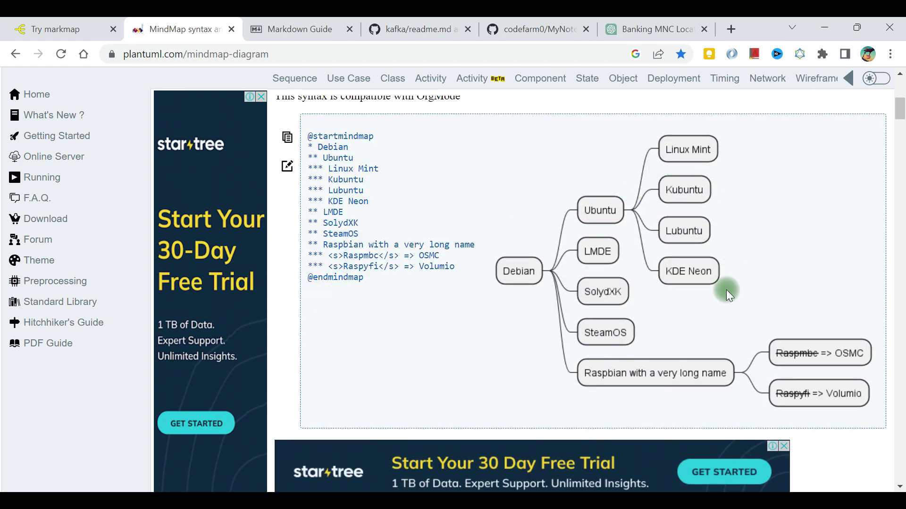
scroll(727, 297, down, 3)
scroll(726, 296, down, 15)
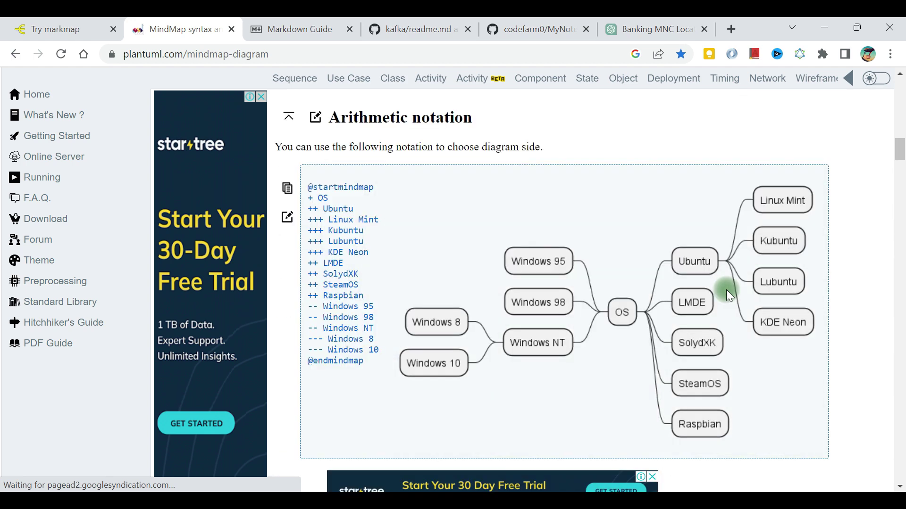
scroll(727, 296, down, 5)
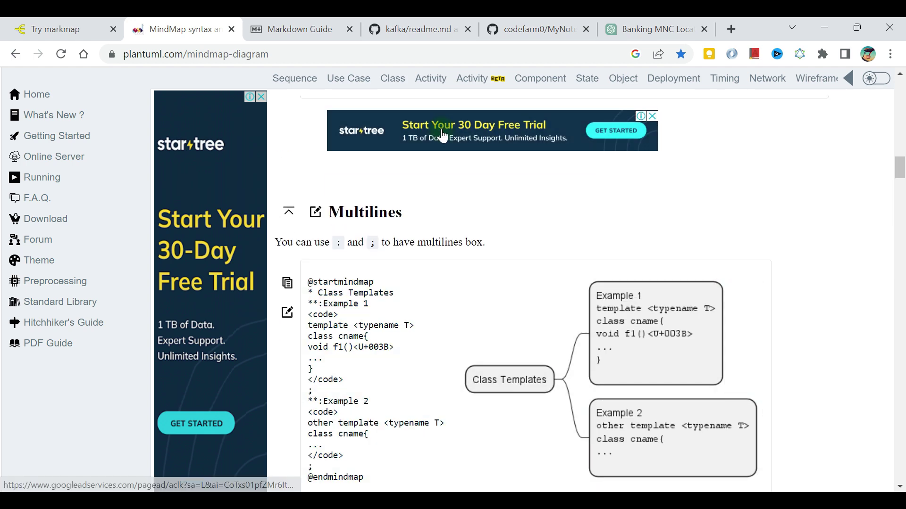
click(179, 31)
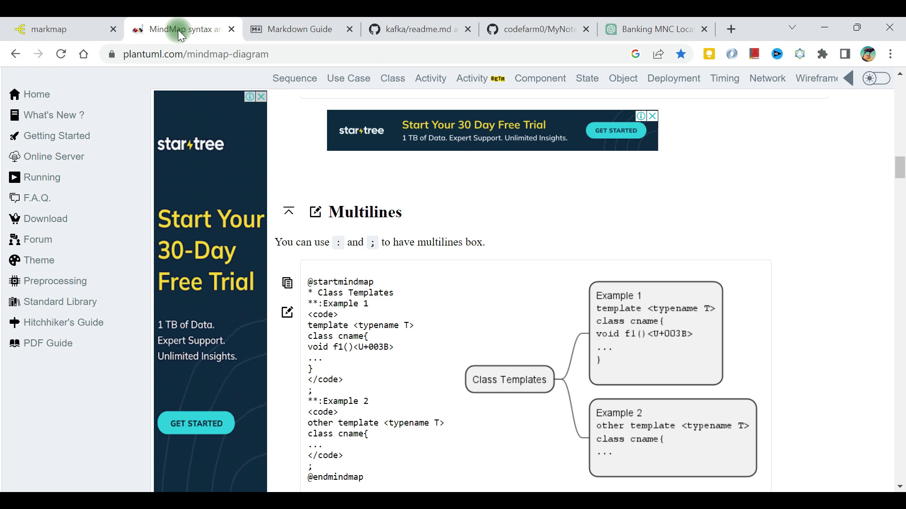
Go to the markmap home page and open its Try it out editor
click(301, 32)
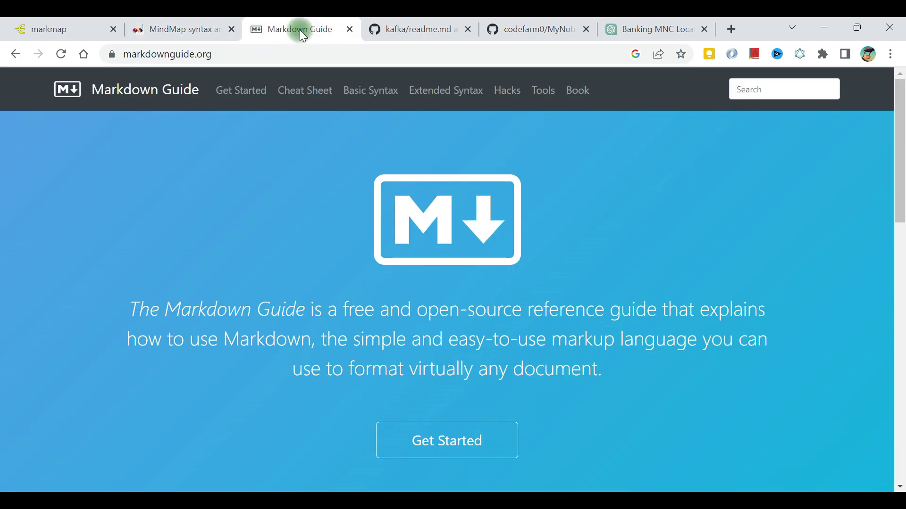
click(55, 25)
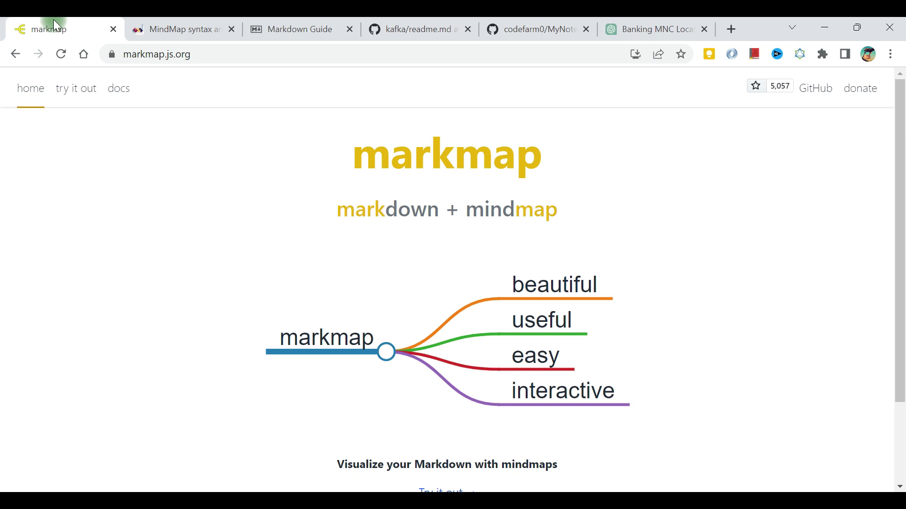
drag(367, 210, 590, 208)
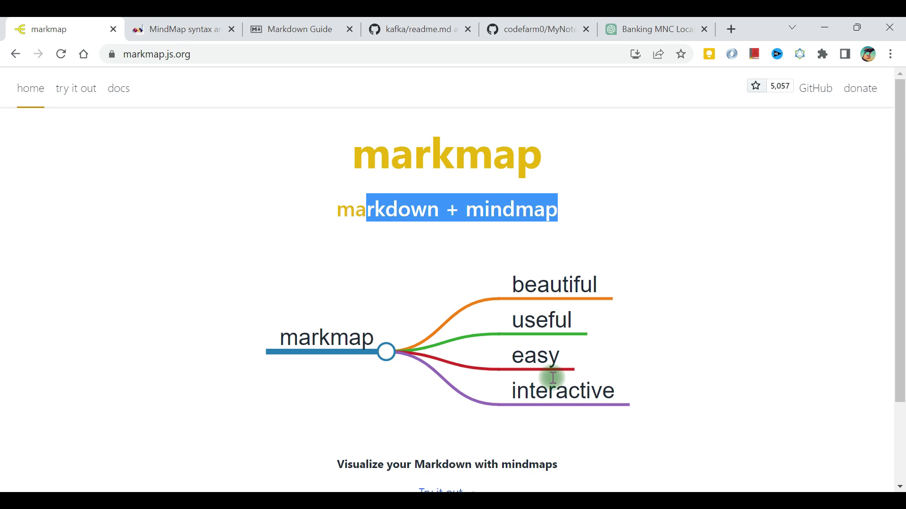
drag(360, 466, 489, 460)
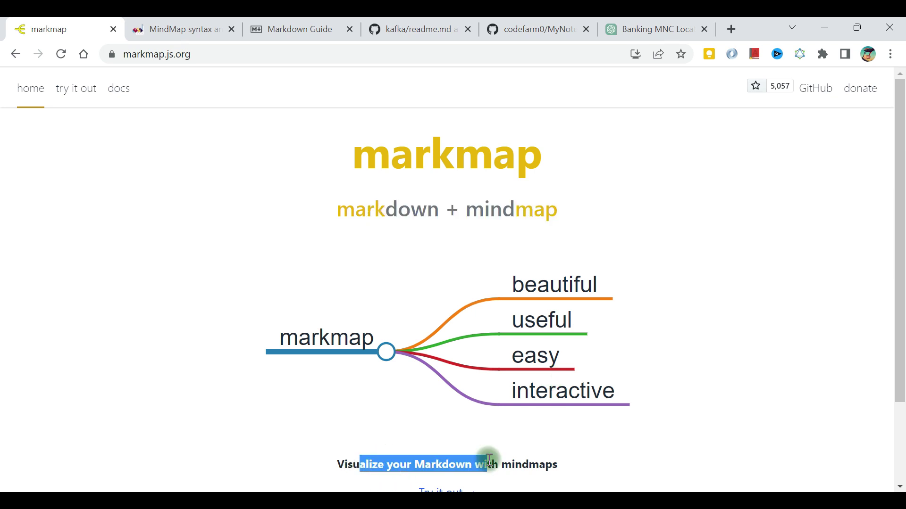
scroll(488, 460, down, 1)
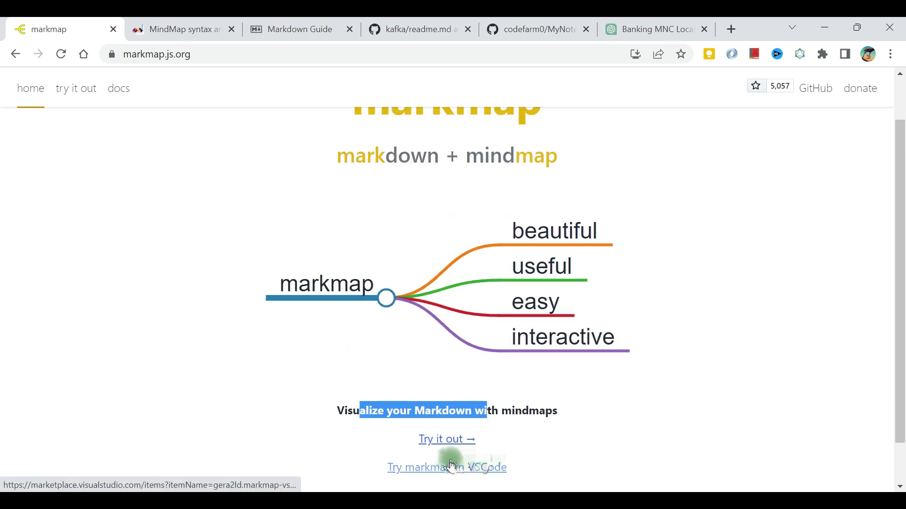
click(430, 442)
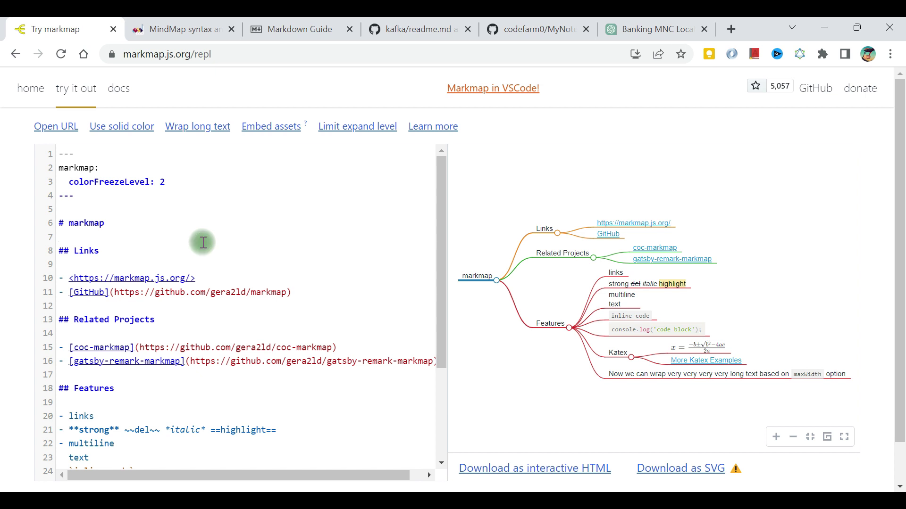
drag(76, 155, 165, 250)
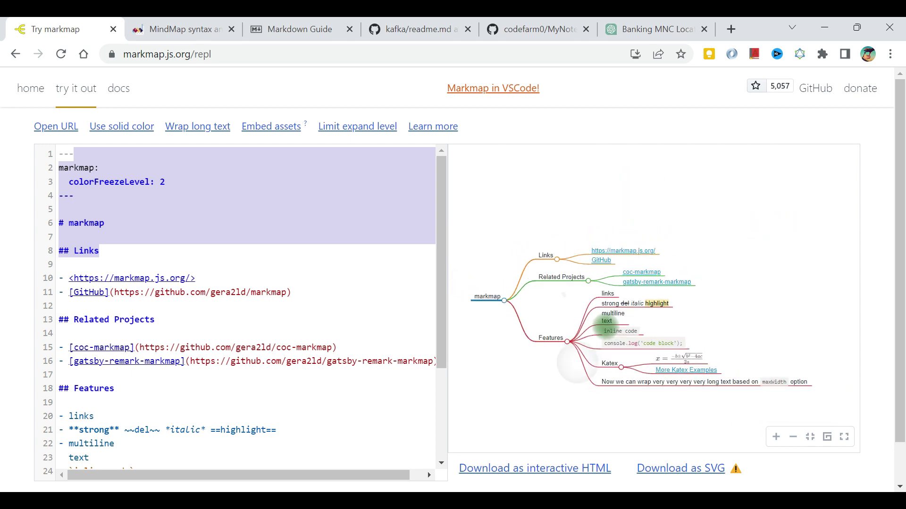
click(256, 316)
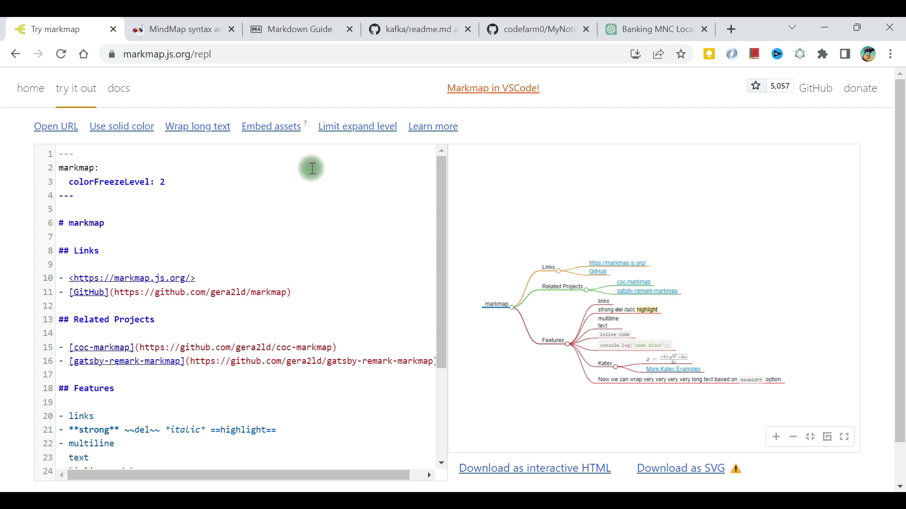
Copy the kafka readme.md's raw Markdown from GitHub's Code view
click(426, 28)
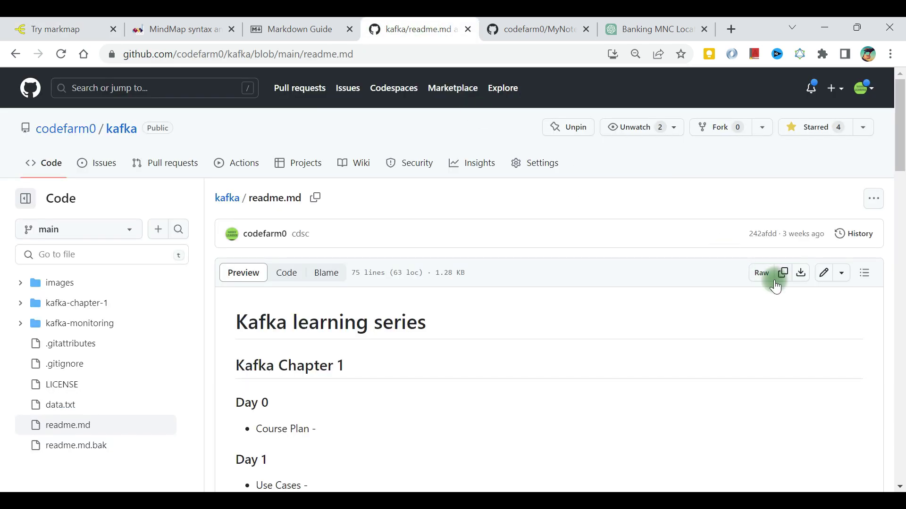
click(290, 272)
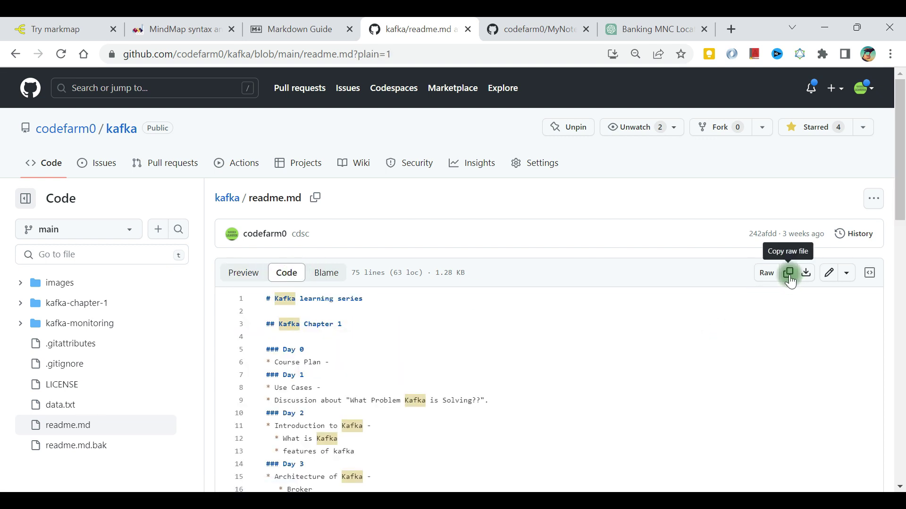
click(66, 28)
Paste the kafka readme over all the sample Markdown in the markmap editor
key(ctrl+a)
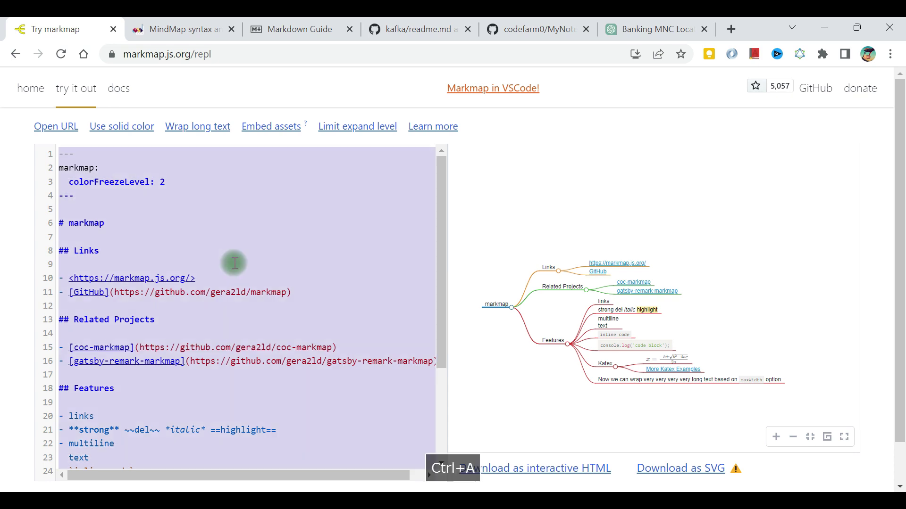
key(ctrl+v)
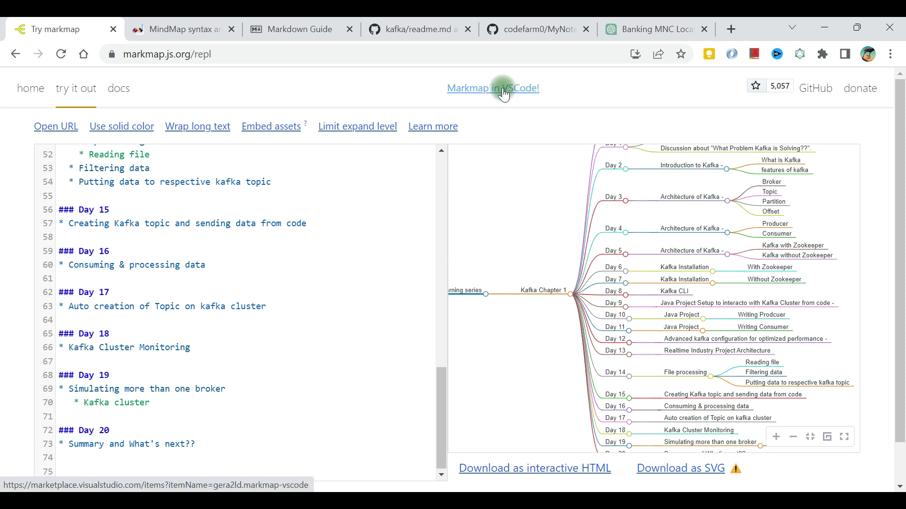
Search Google for 'markmap for intellij' and open the IDEA Mind Map plugin page
click(374, 55)
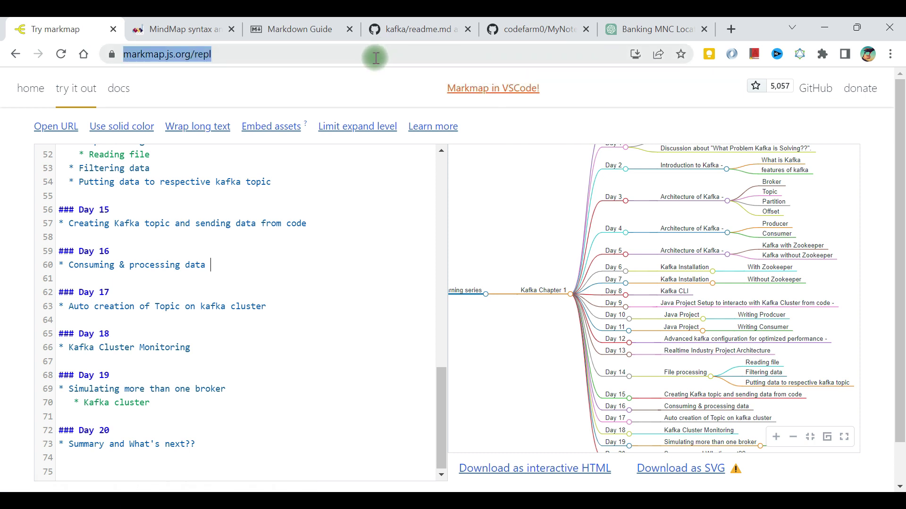
click(351, 228)
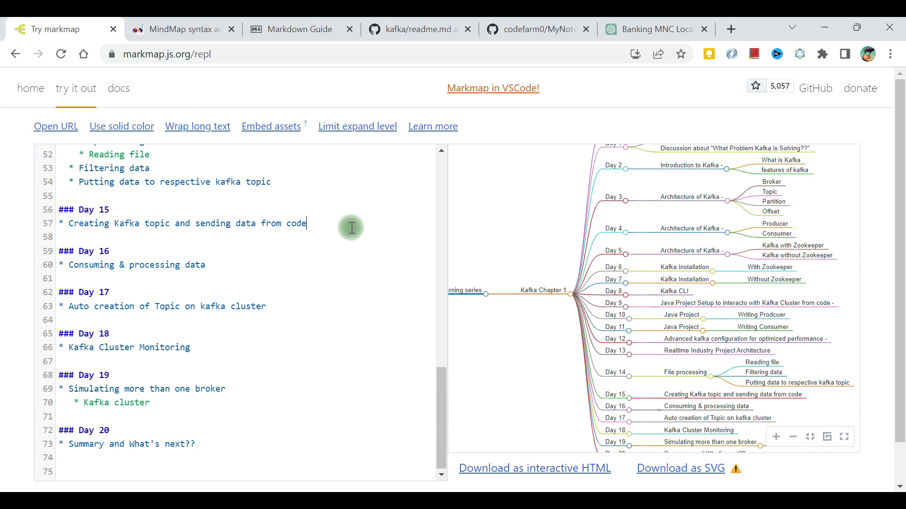
click(728, 33)
text(mar)
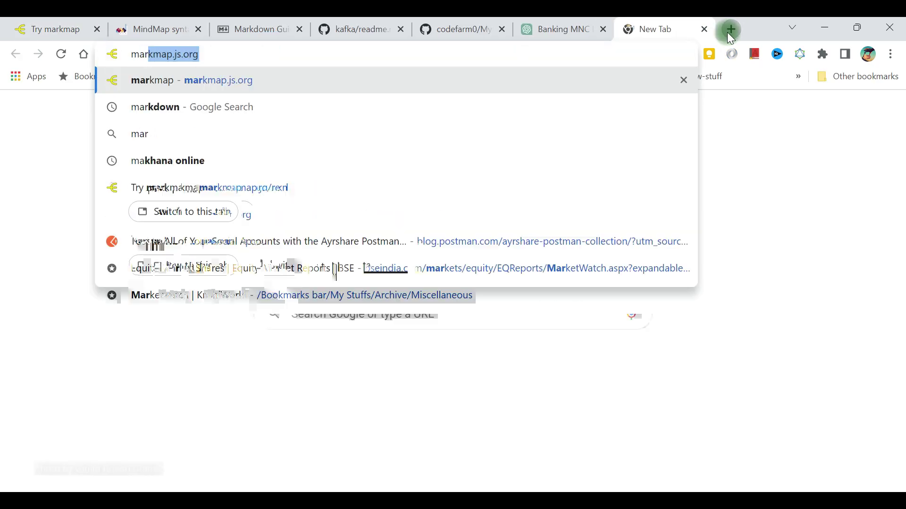
text(kmap for intellij)
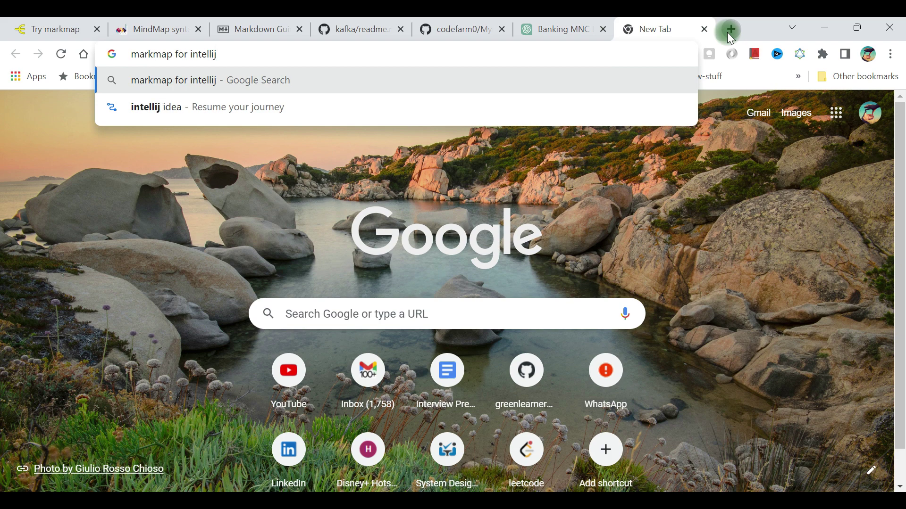
key(Return)
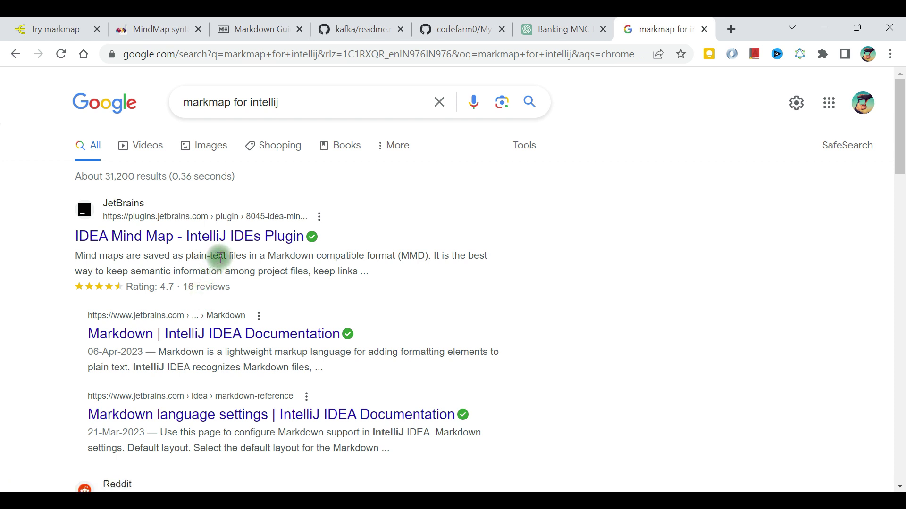
click(232, 237)
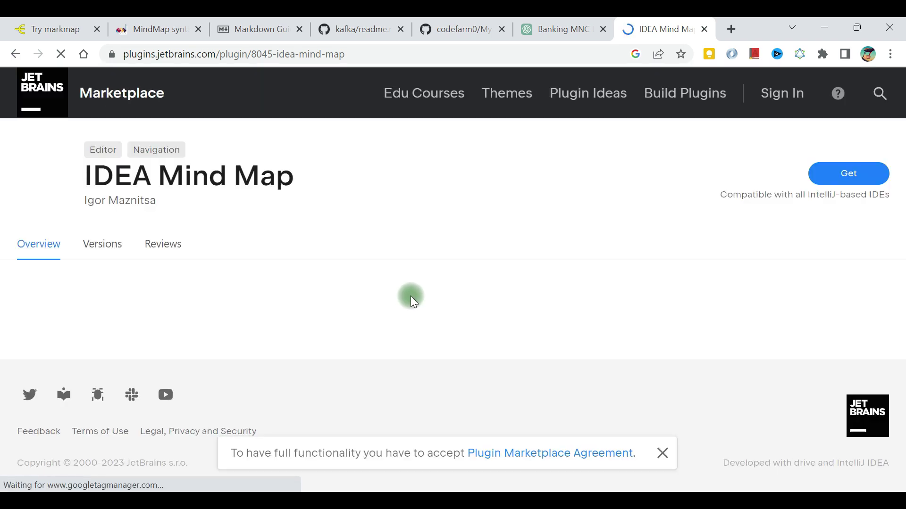
Scroll through the IDEA Mind Map plugin details, then return to the Kafka mind map
scroll(423, 283, down, 3)
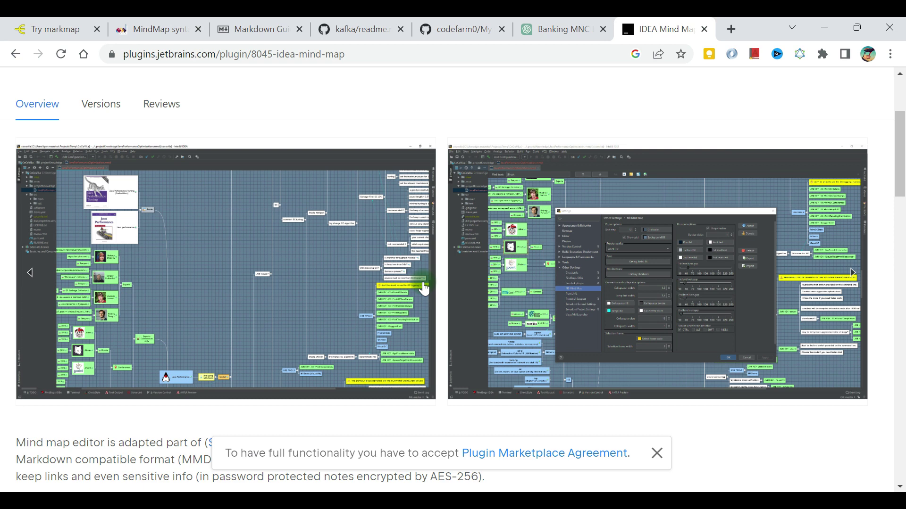
scroll(425, 285, down, 5)
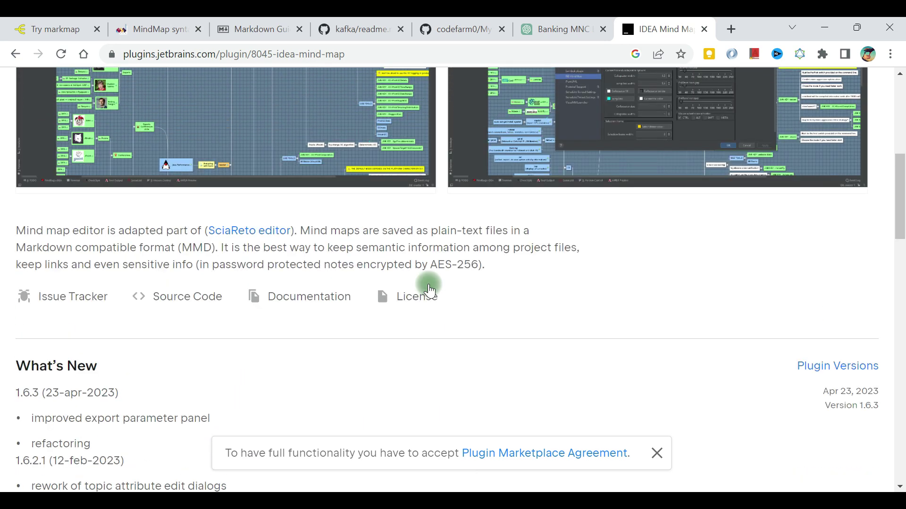
scroll(392, 269, up, 8)
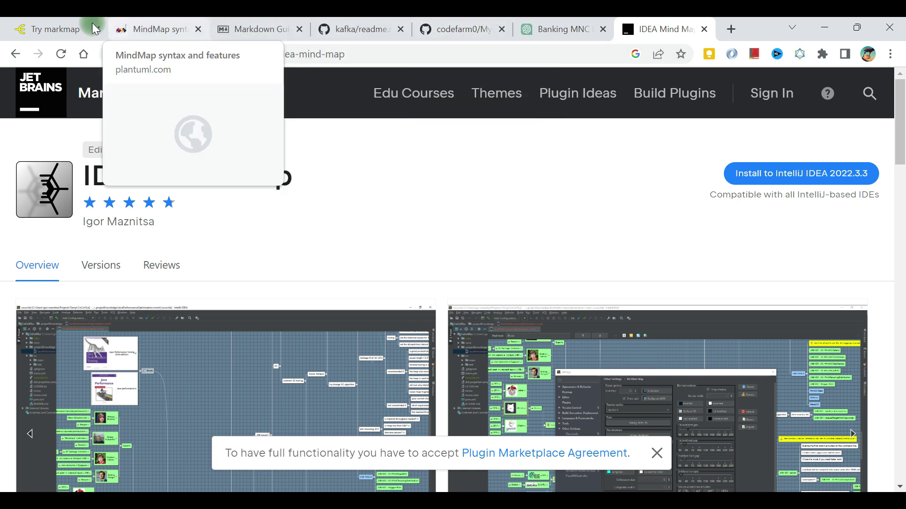
click(38, 28)
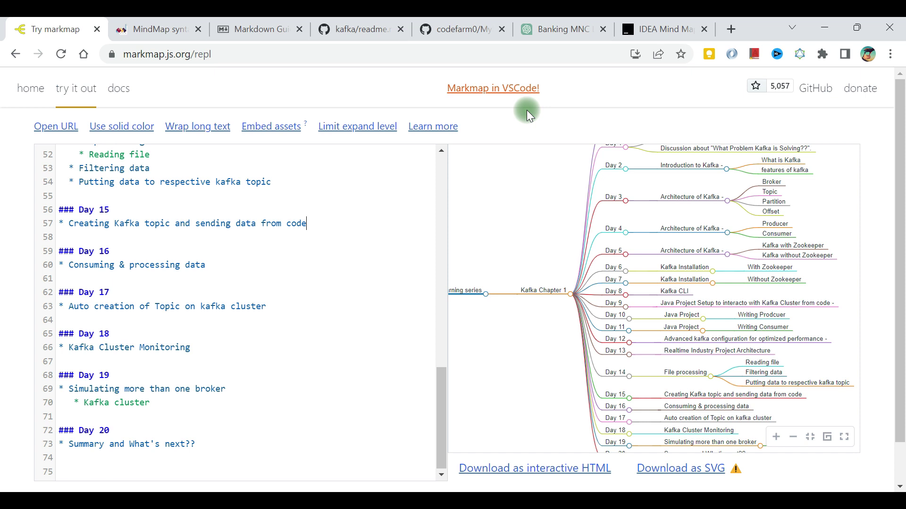
Copy the MNC banking locations Markdown code block from the ChatGPT reply
click(552, 31)
scroll(400, 297, up, 15)
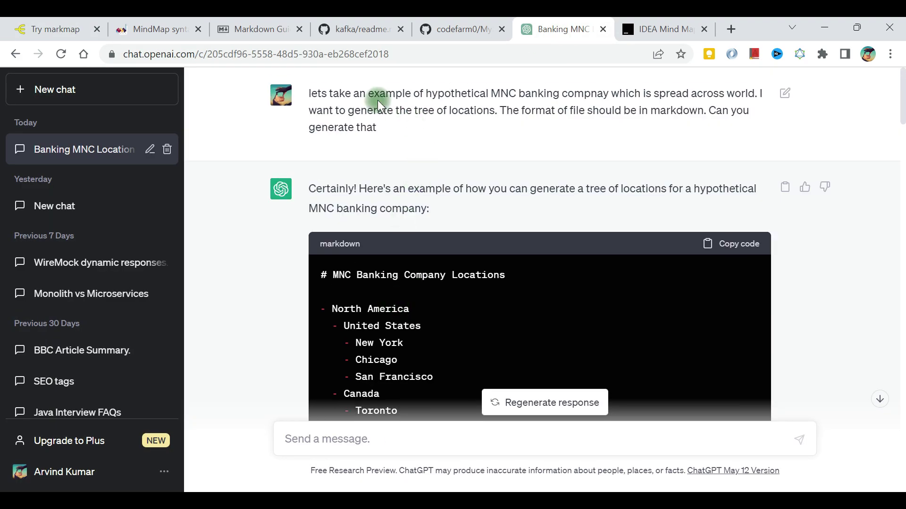
drag(385, 96, 489, 127)
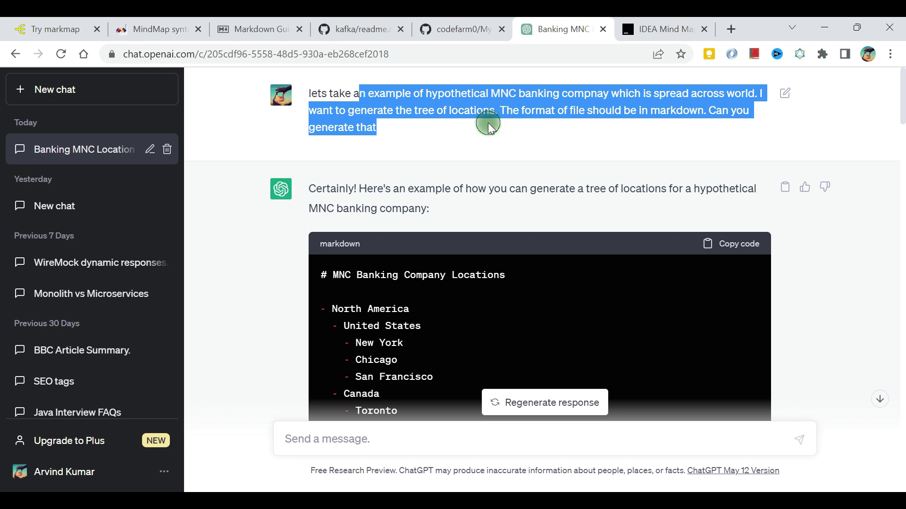
click(488, 125)
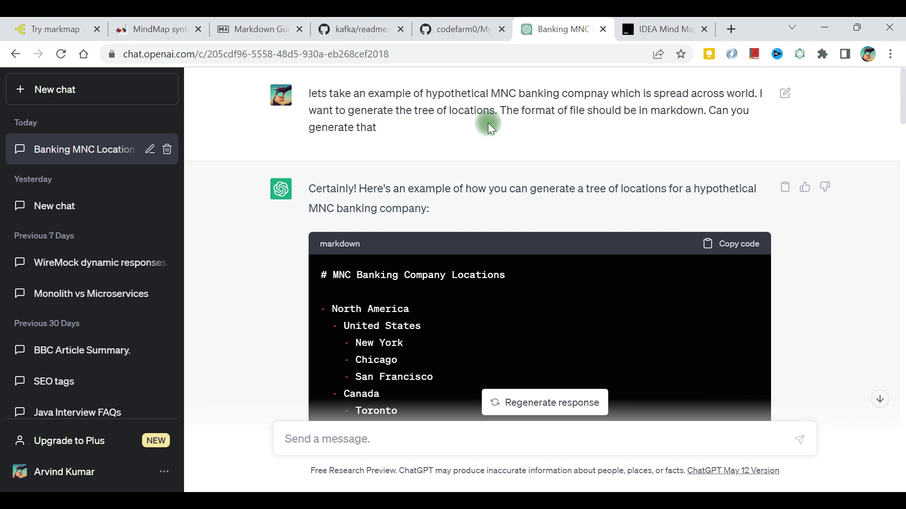
scroll(488, 123, down, 3)
drag(345, 127, 397, 264)
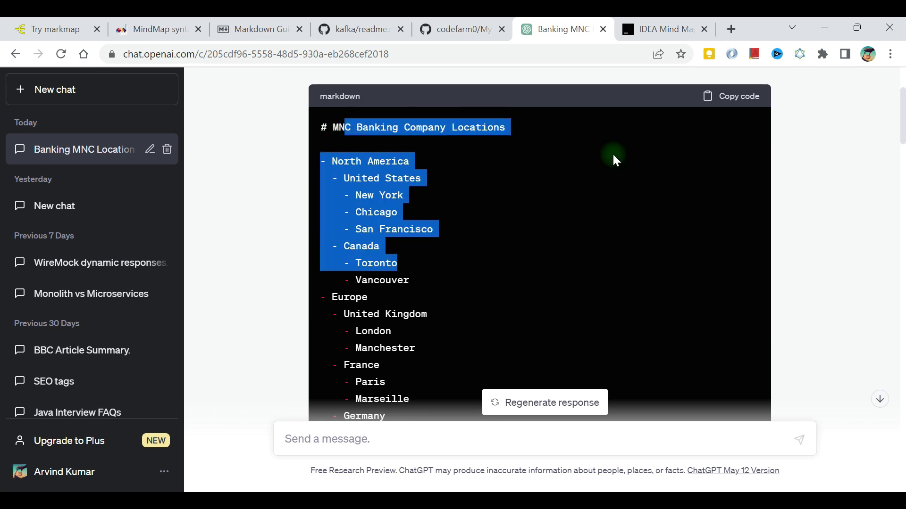
click(733, 103)
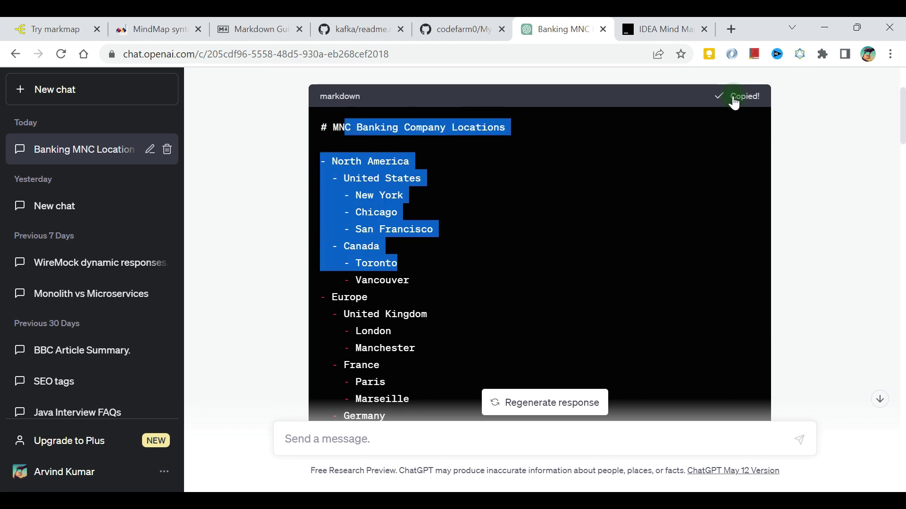
click(59, 29)
Replace the Kafka outline with the pasted banking locations Markdown
key(ctrl+a)
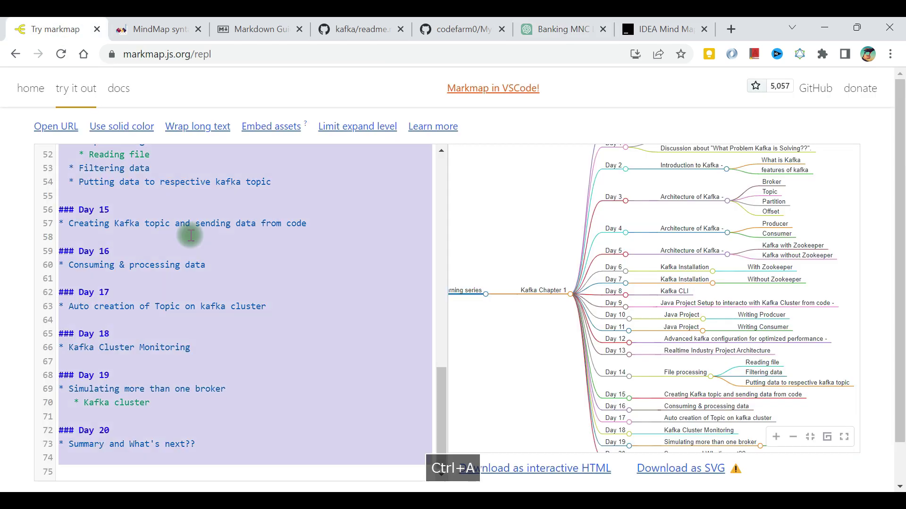
key(ctrl+v)
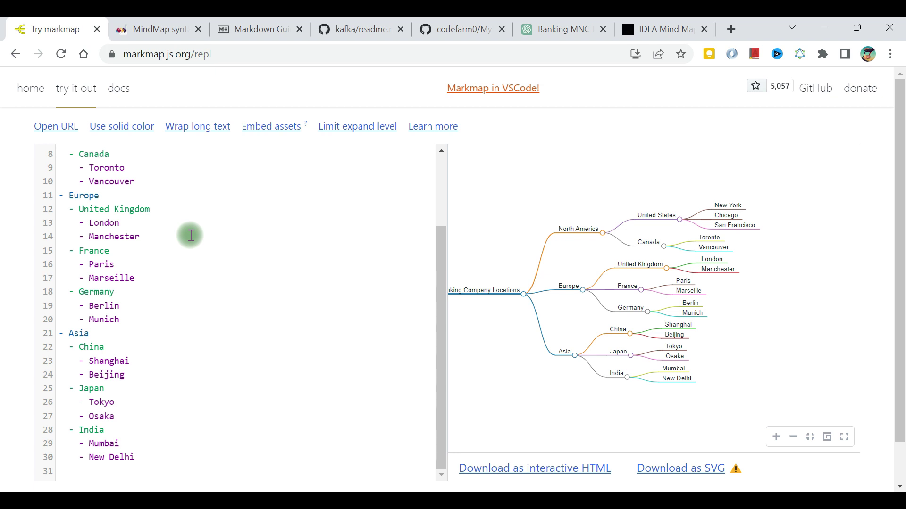
drag(85, 182, 120, 364)
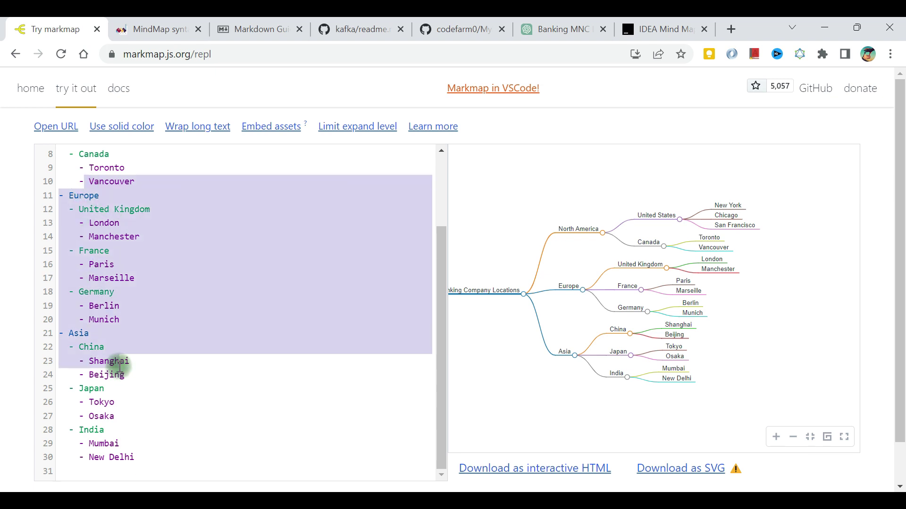
click(120, 373)
Zoom the map preview and download it as interactive HTML, markmap (1).html
scroll(556, 347, up, 1)
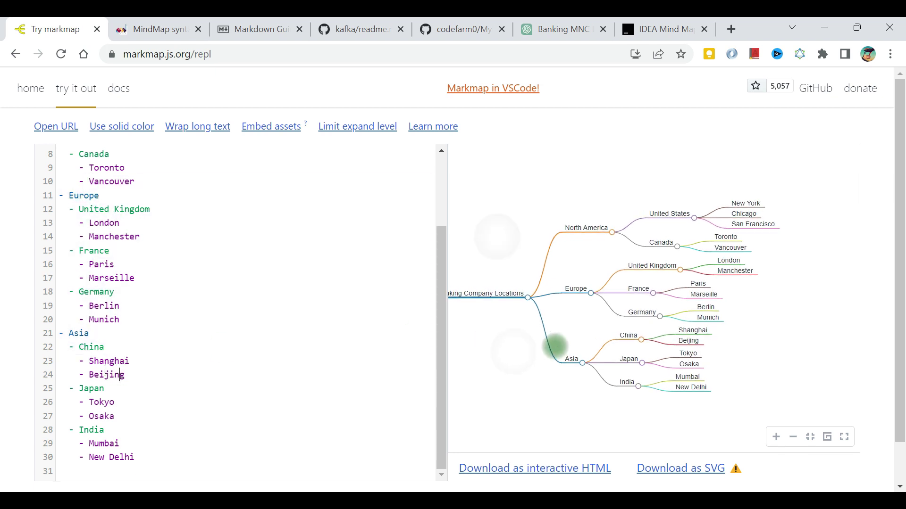
scroll(555, 347, up, 2)
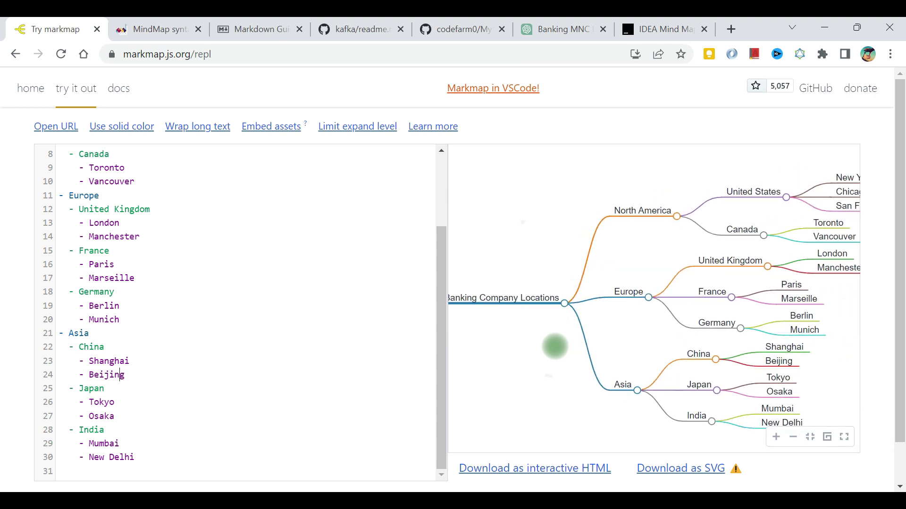
scroll(556, 347, down, 4)
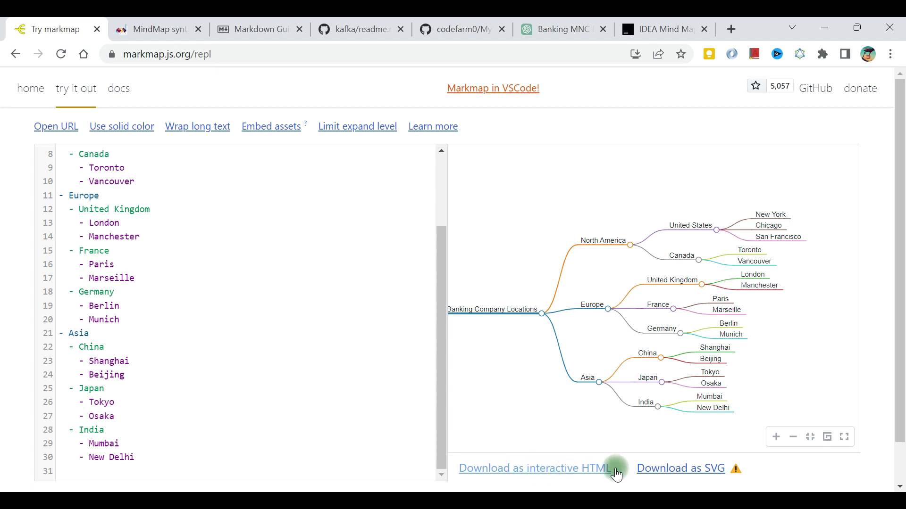
click(547, 477)
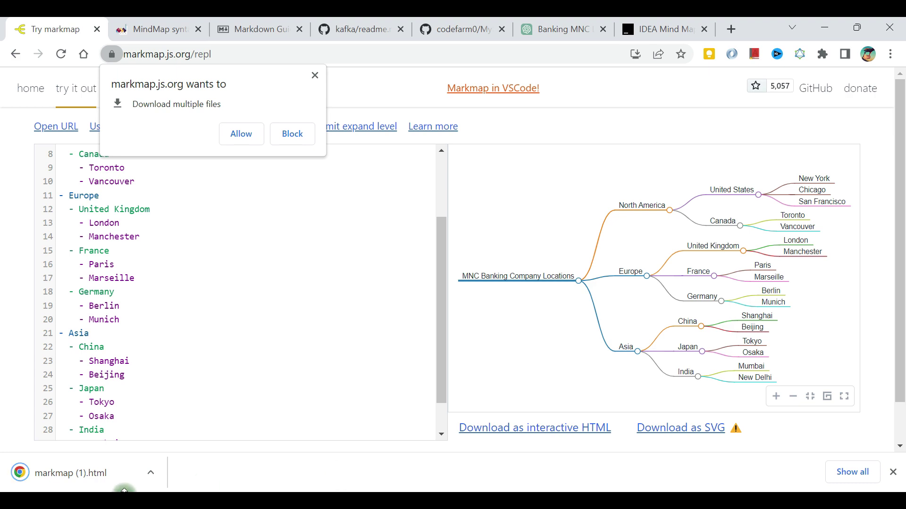
View the downloaded markmap (1).html map, then return to the editor and dismiss the multiple-downloads prompt
click(66, 475)
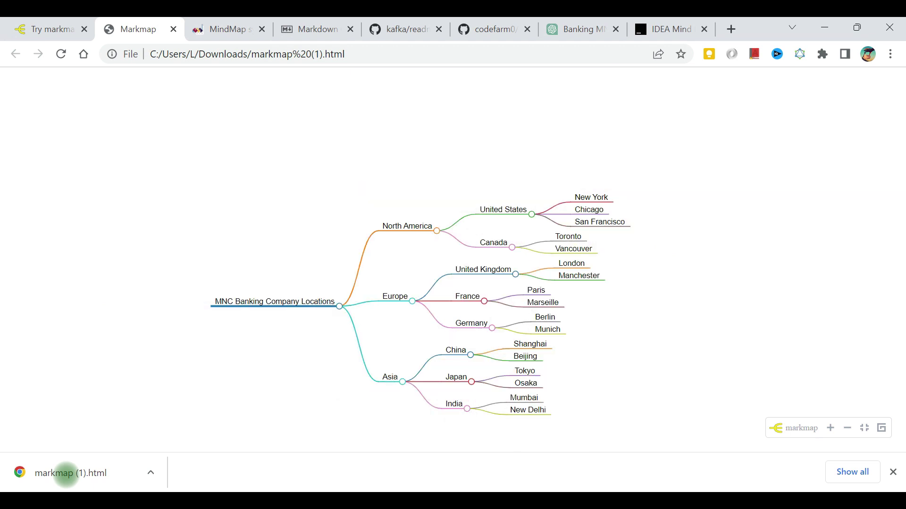
click(173, 356)
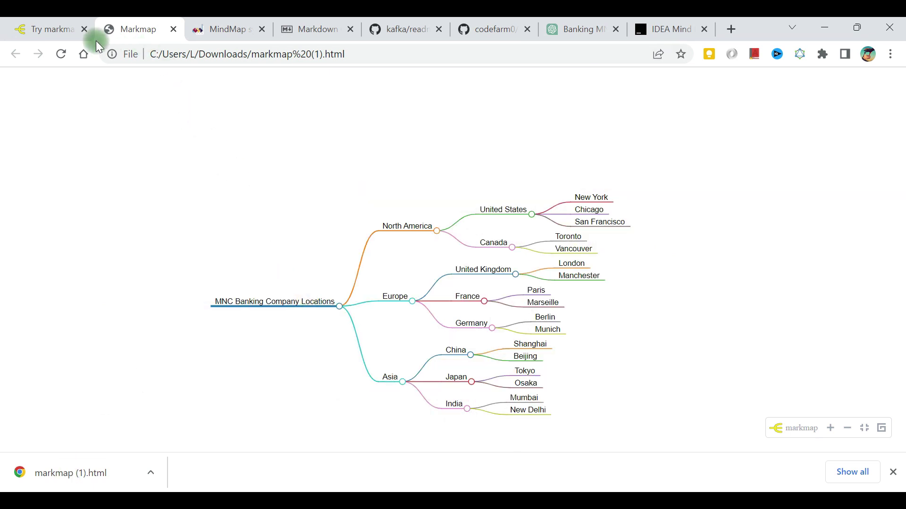
click(41, 31)
click(171, 239)
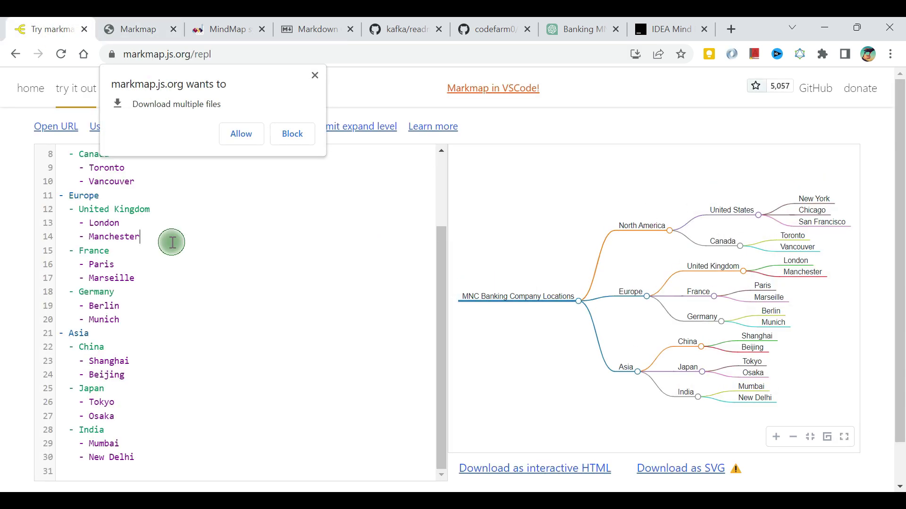
click(316, 77)
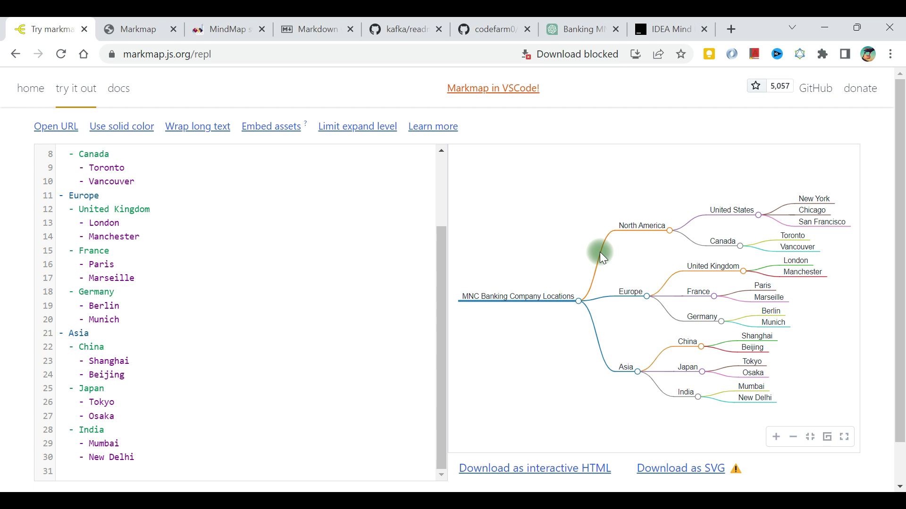
Copy the Climate Change markdown code block from ChatGPT's complex-markdown reply and return to the markmap editor
click(572, 33)
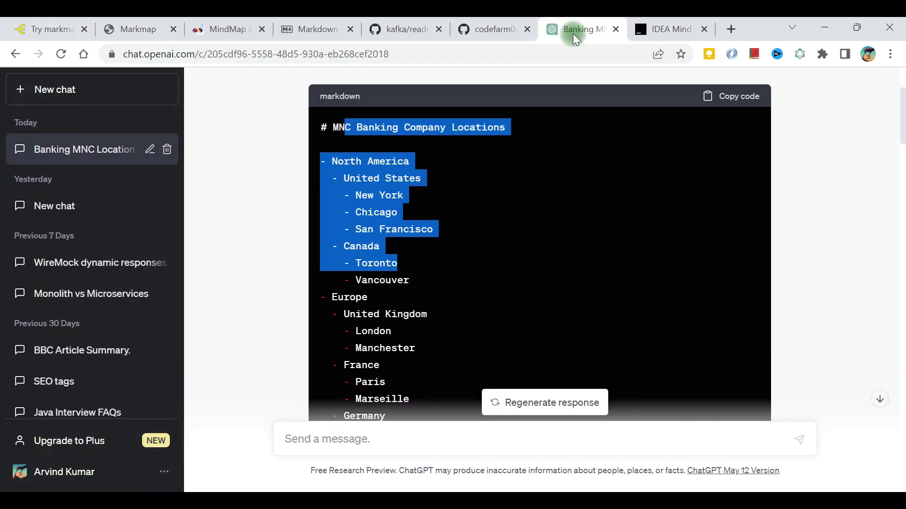
scroll(271, 256, down, 9)
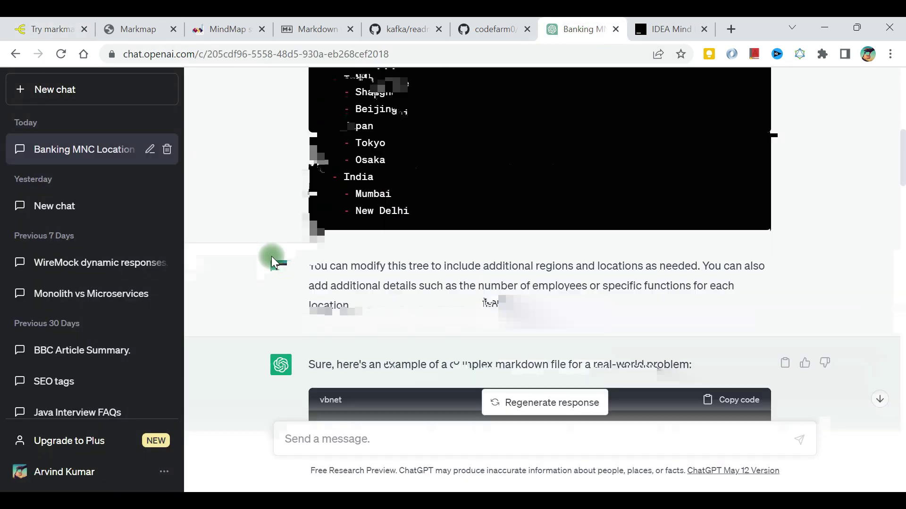
scroll(271, 256, down, 4)
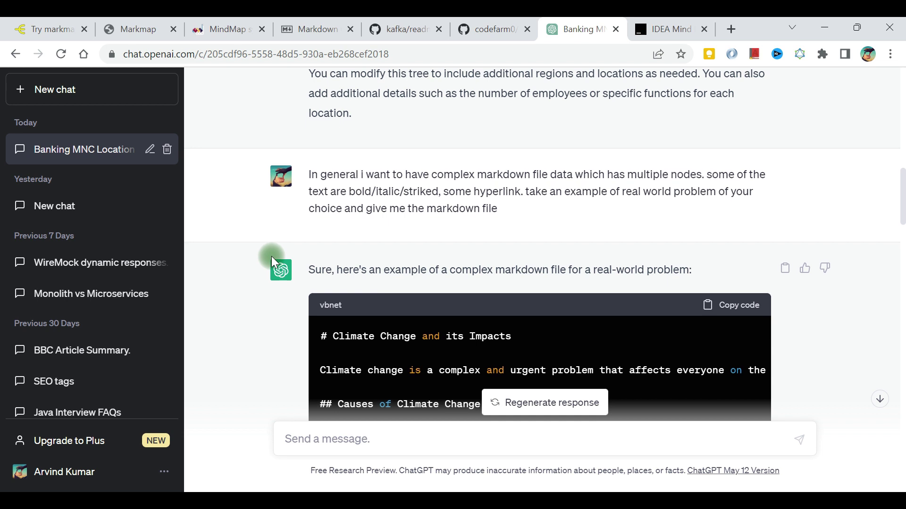
drag(351, 177, 490, 208)
click(510, 213)
drag(355, 193, 433, 186)
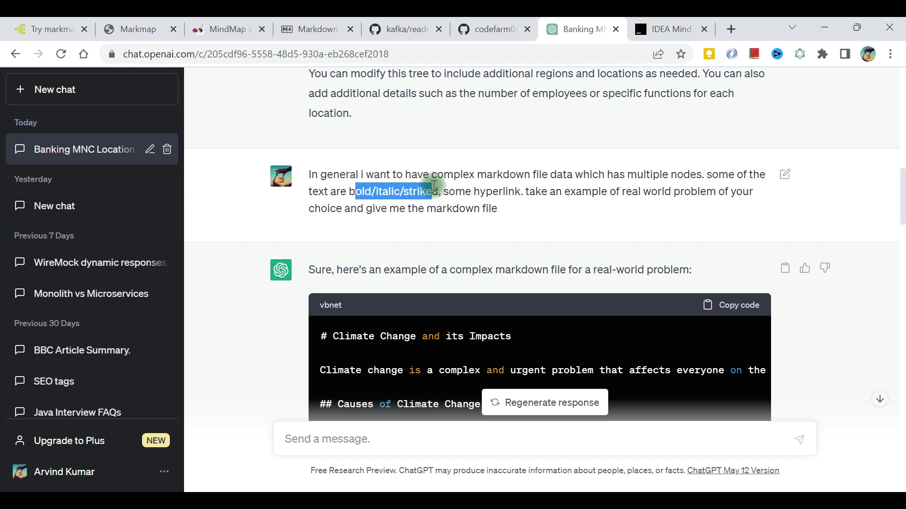
scroll(514, 184, down, 4)
click(730, 133)
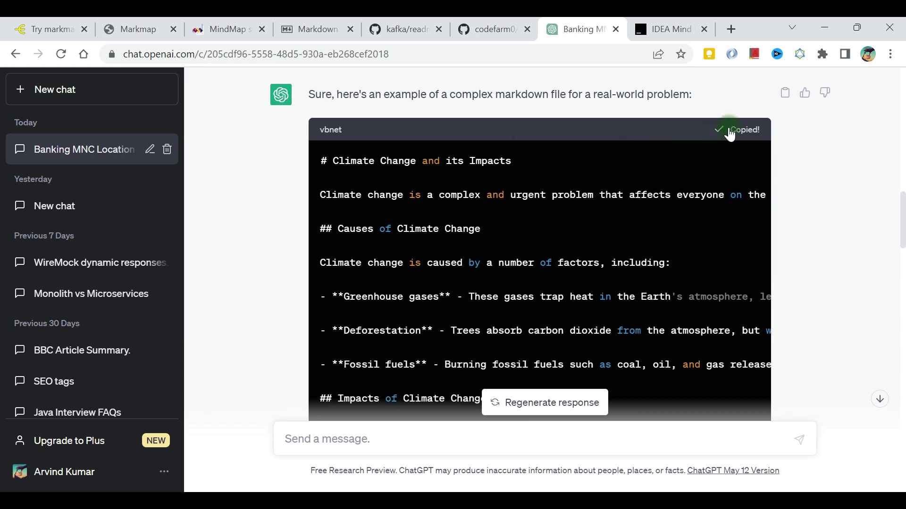
click(56, 30)
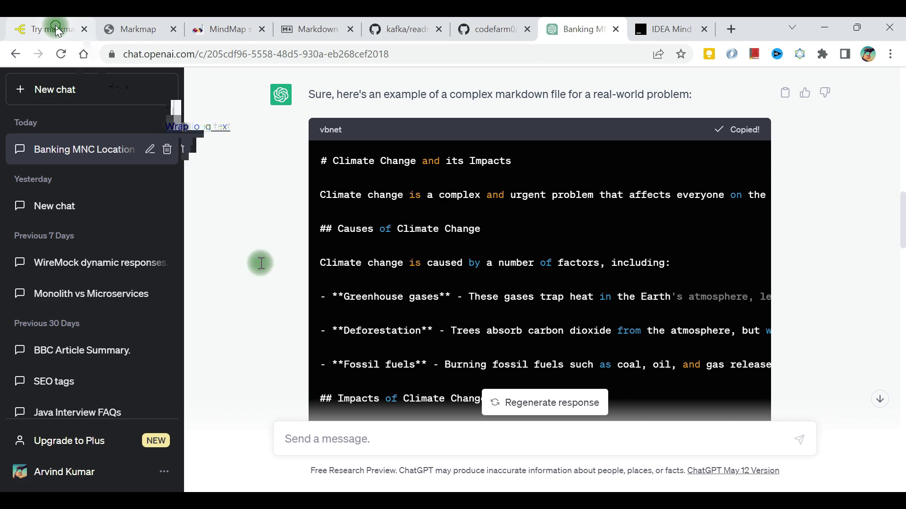
click(246, 279)
Replace the locations markdown with the Climate Change markdown and wrap long text at maxWidth 300
key(ctrl+a)
key(ctrl+v)
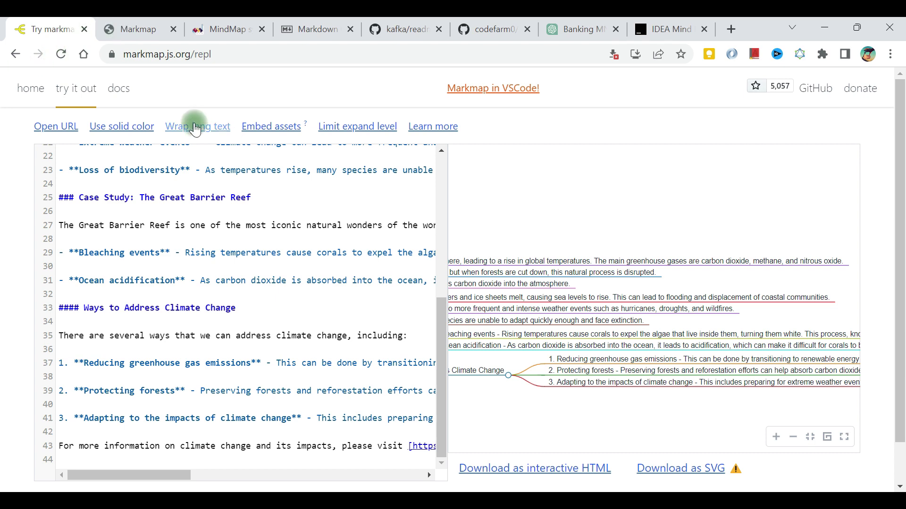
scroll(166, 215, up, 7)
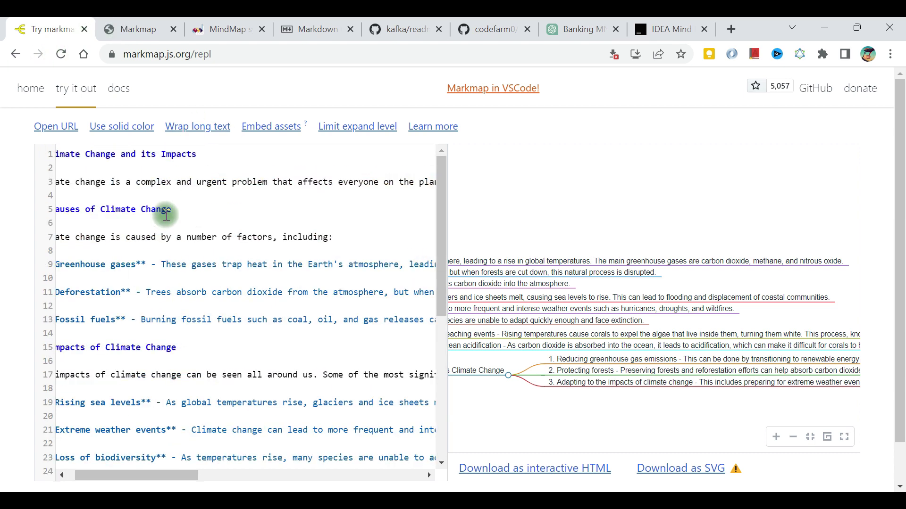
click(194, 126)
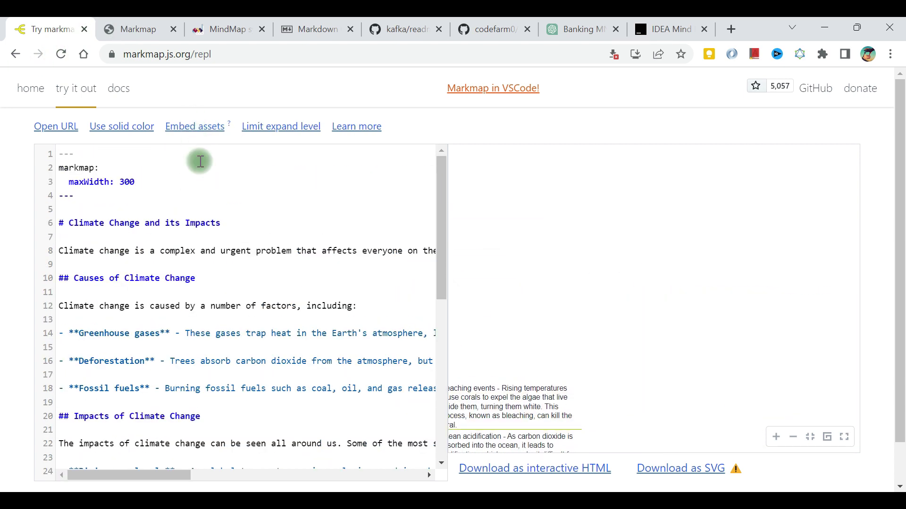
double_click(129, 181)
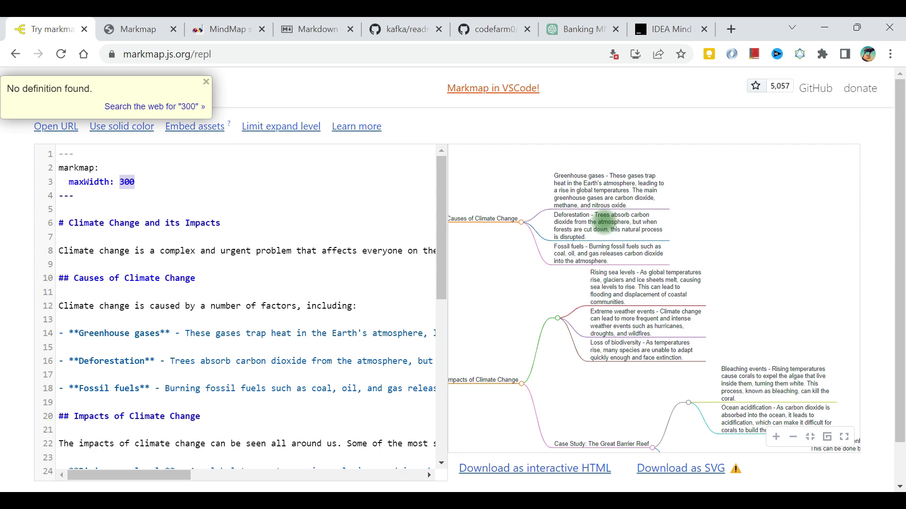
scroll(605, 220, up, 3)
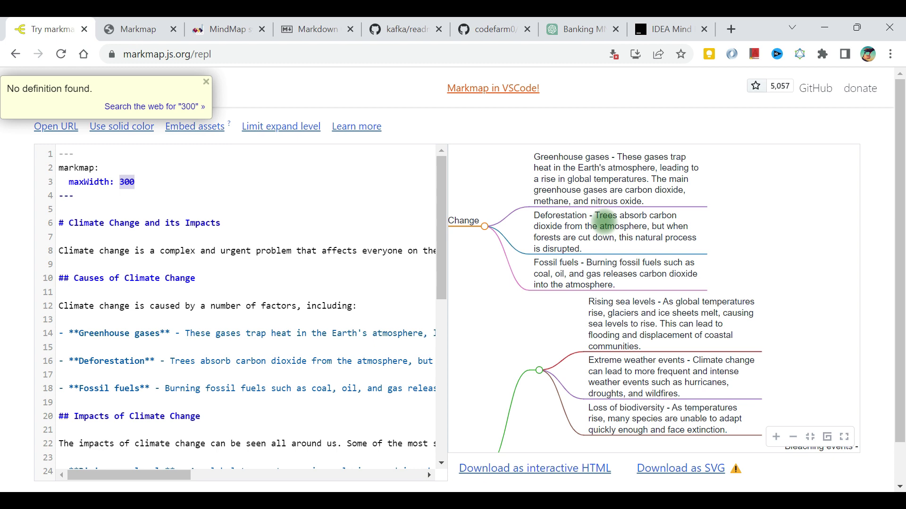
Copy the 4-5 level Climate Change and its Impacts markdown from ChatGPT's in-depth reply
click(569, 29)
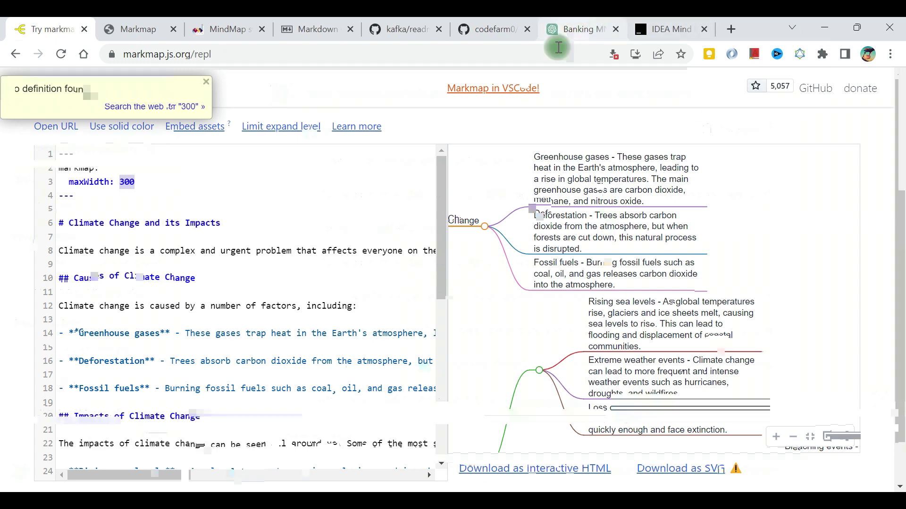
scroll(265, 310, down, 10)
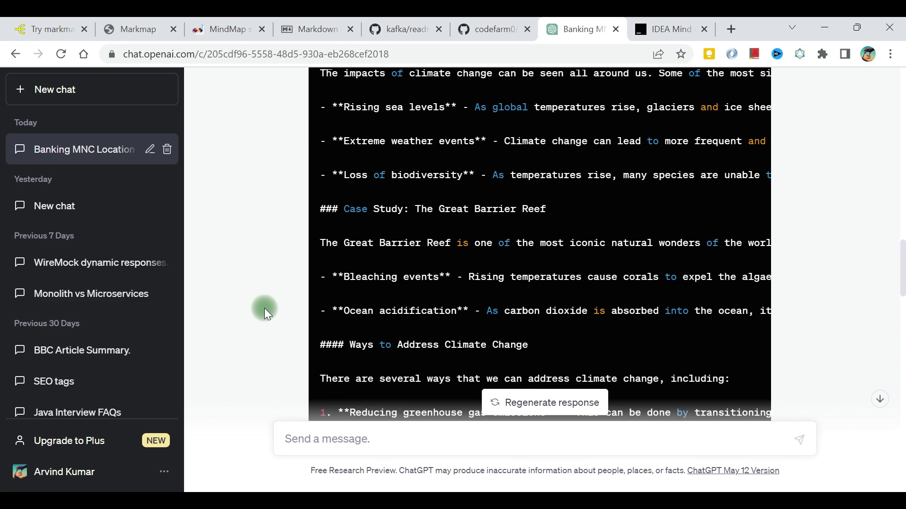
scroll(265, 308, down, 5)
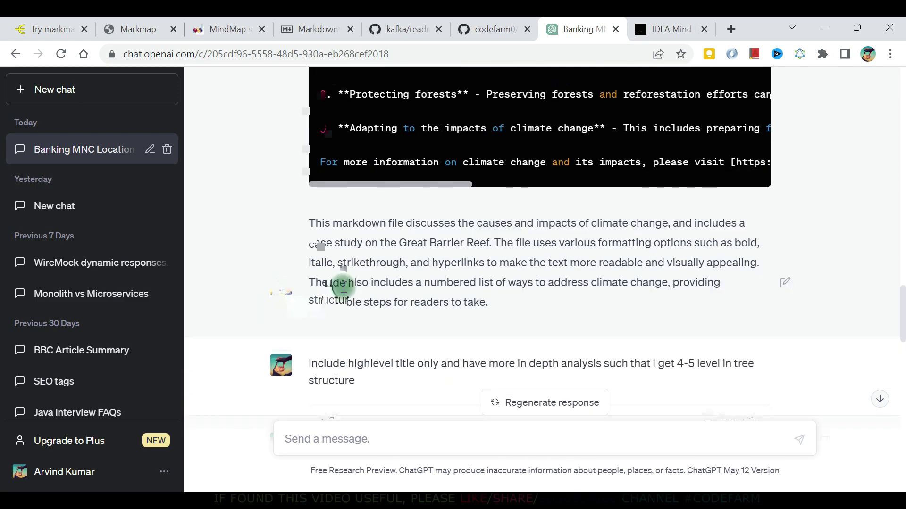
scroll(349, 283, down, 2)
drag(355, 283, 448, 292)
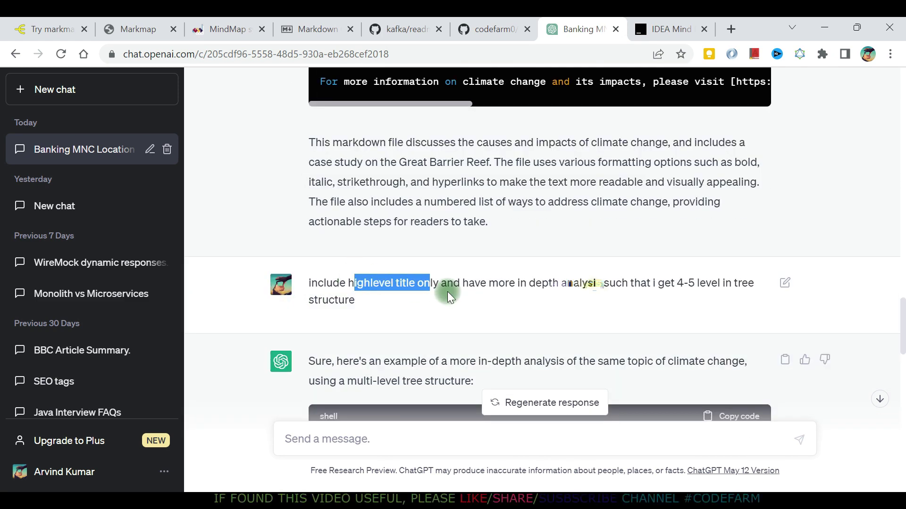
click(447, 292)
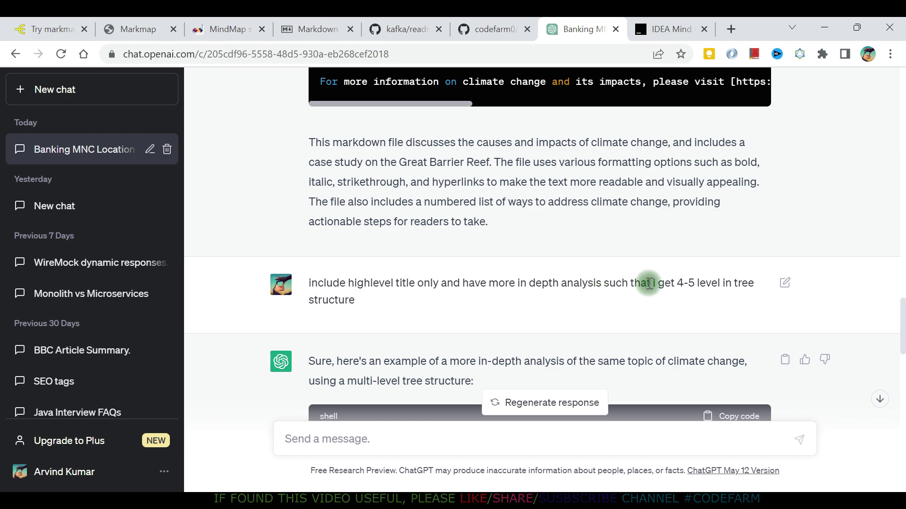
drag(671, 286, 706, 288)
scroll(400, 283, down, 3)
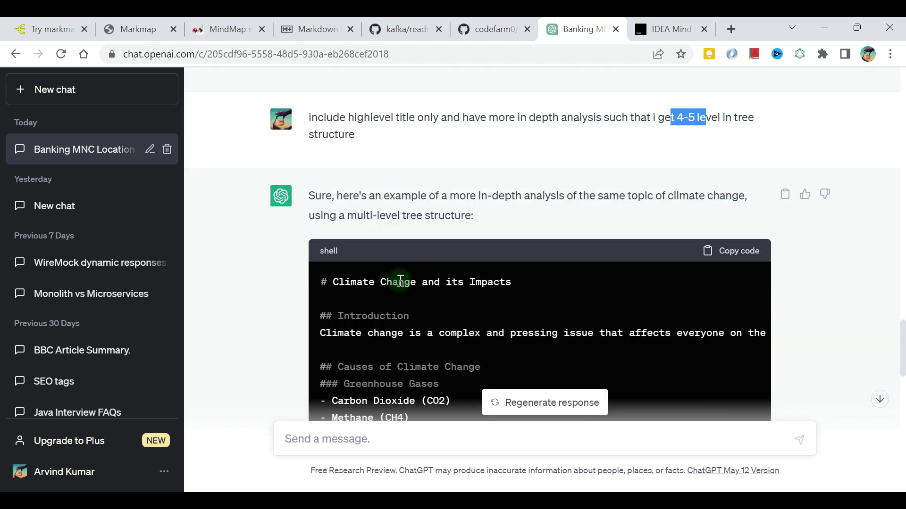
scroll(401, 293, down, 4)
scroll(400, 298, down, 1)
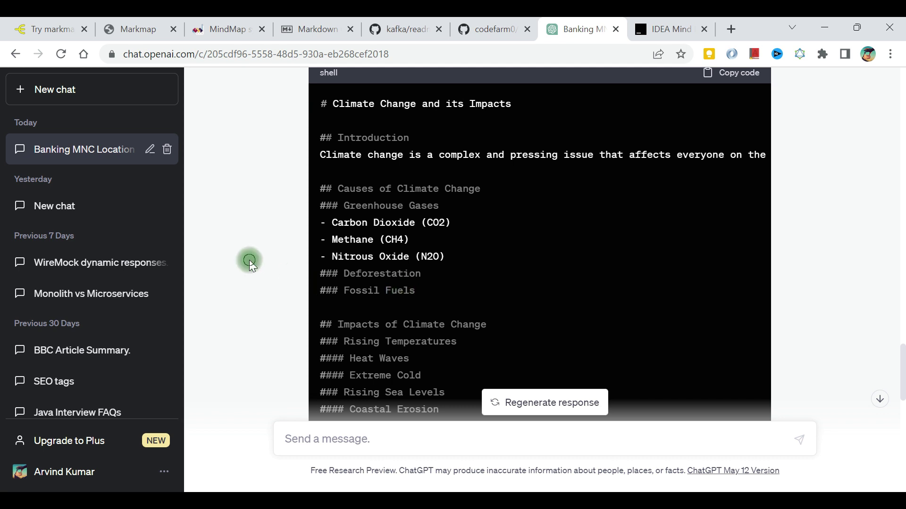
scroll(250, 262, up, 2)
click(713, 193)
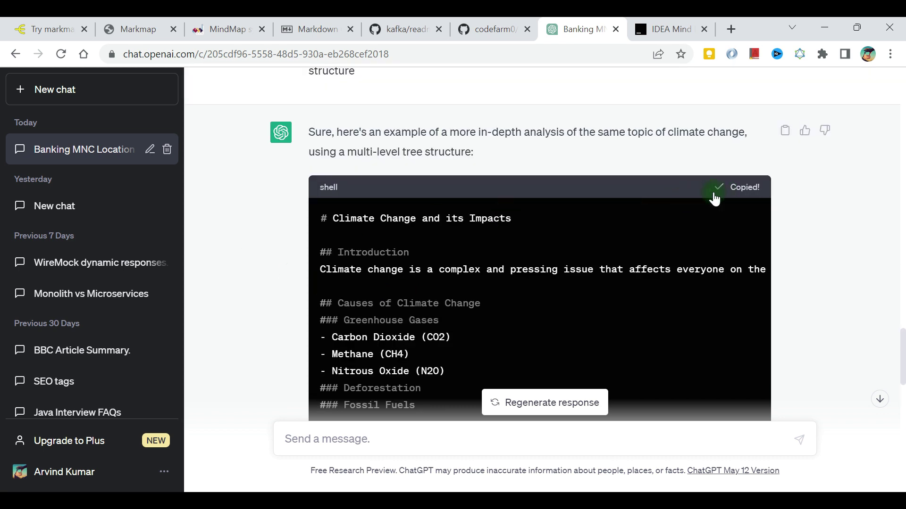
Paste the Climate Change and its Impacts outline over the editor text, showing Causes, Impacts, Case Studies, Solutions
click(45, 28)
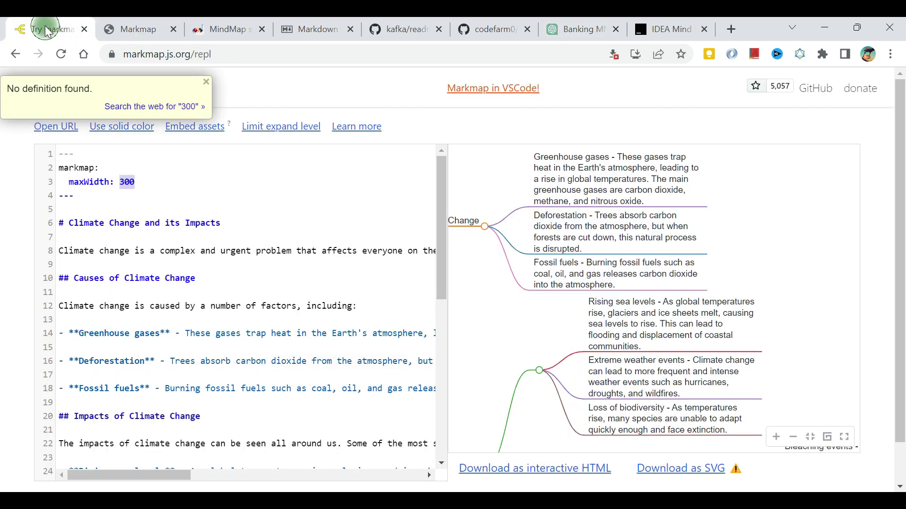
click(173, 244)
key(ctrl+a)
key(ctrl+v)
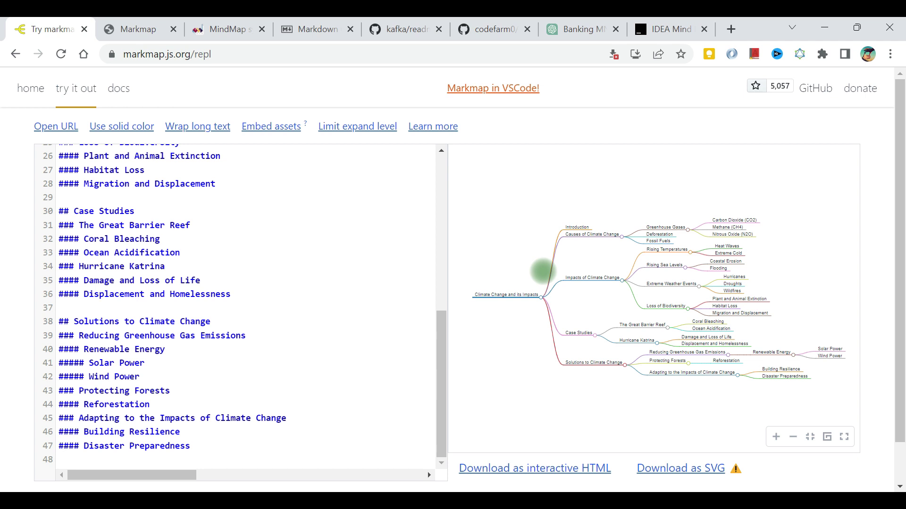
click(277, 280)
scroll(277, 279, up, 8)
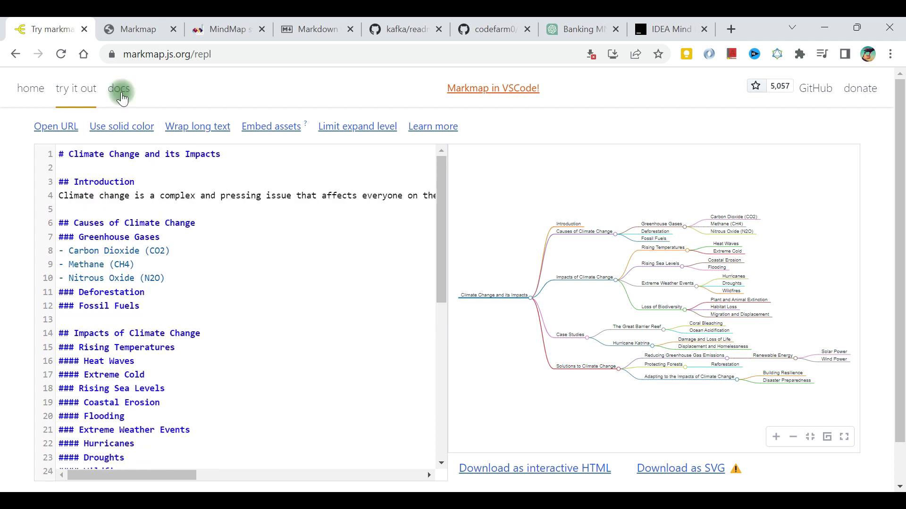
Go back to the markmap home page and forward again to reload the default sample editor
click(16, 55)
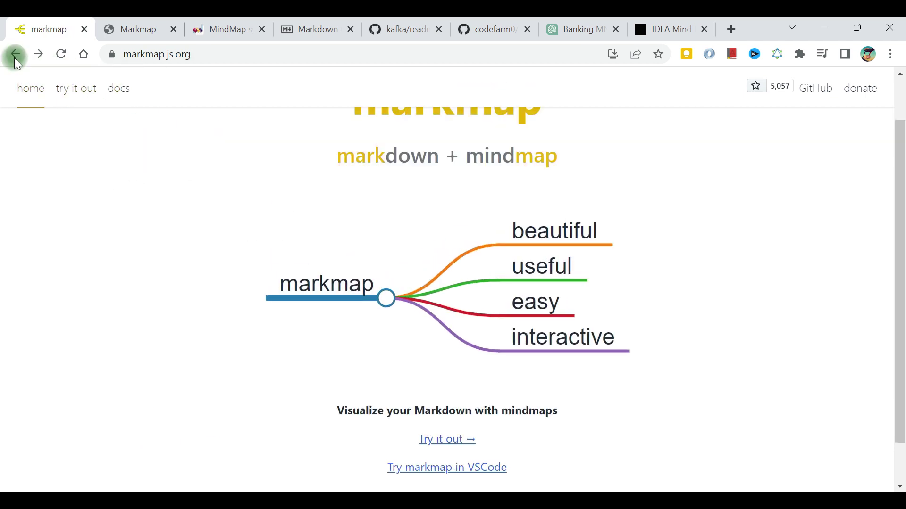
click(42, 55)
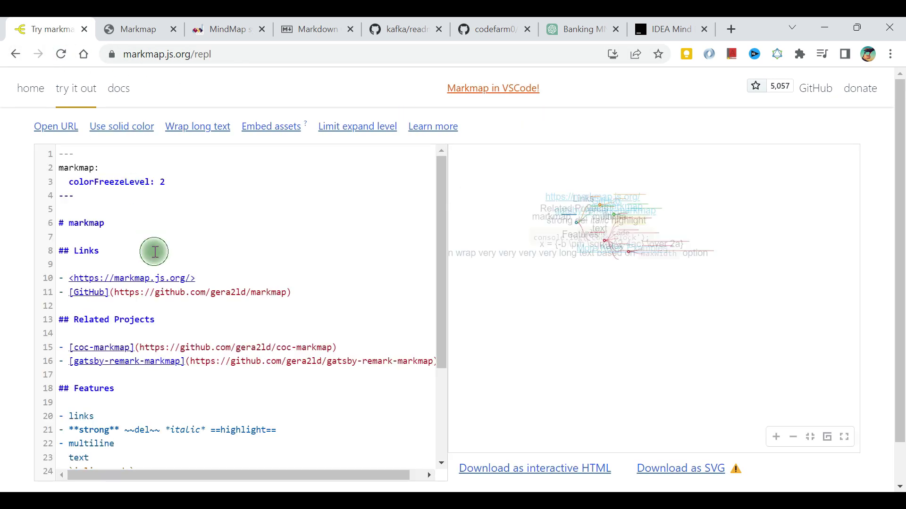
click(155, 251)
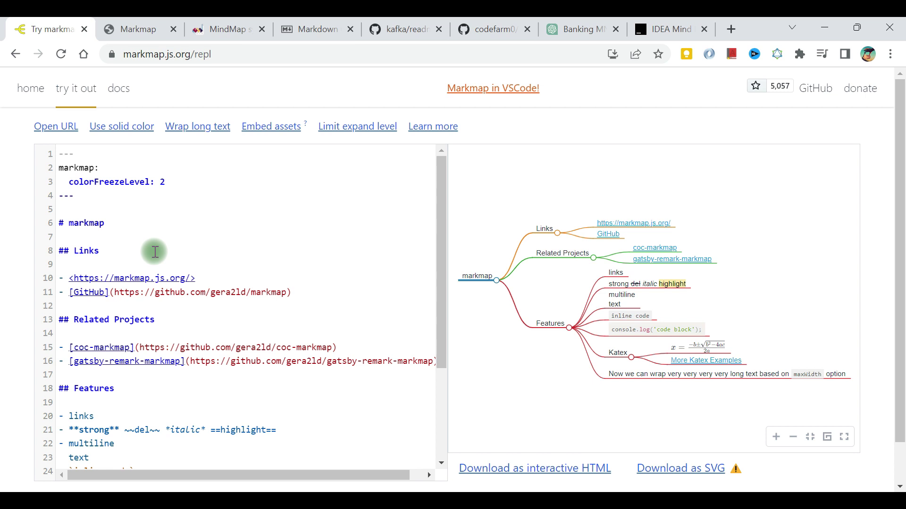
key(ctrl+a)
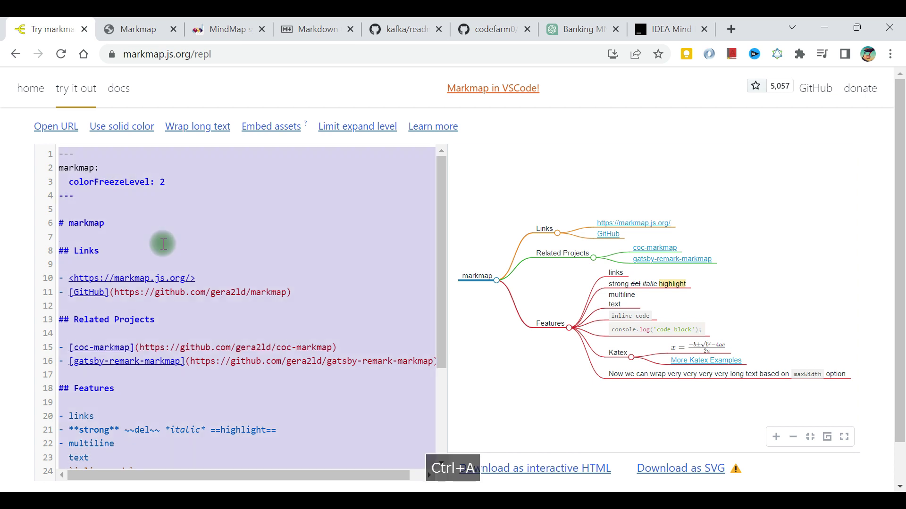
text(## )
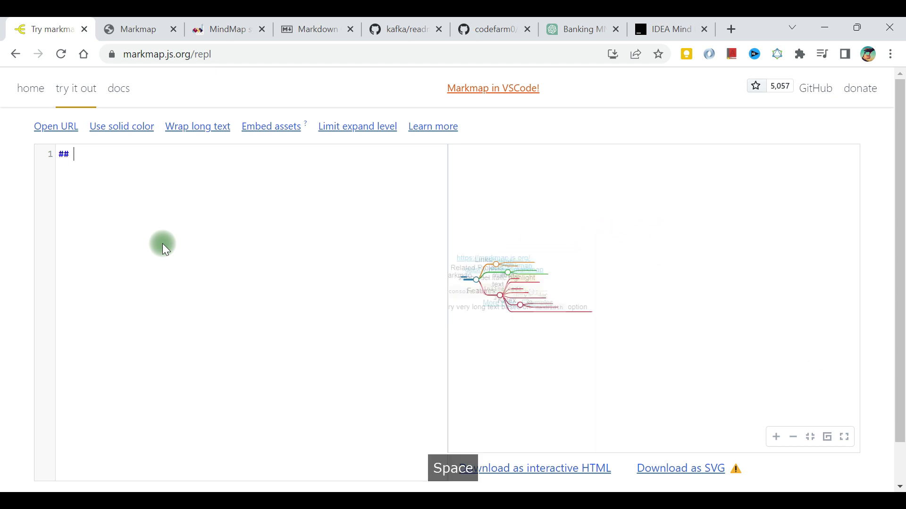
text(title)
key(Return)
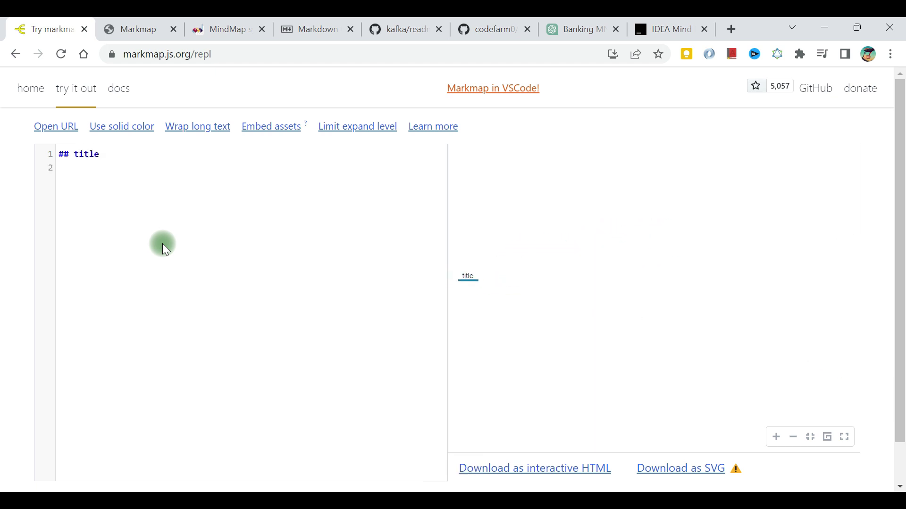
text(### dsds)
key(Return)
text(#####)
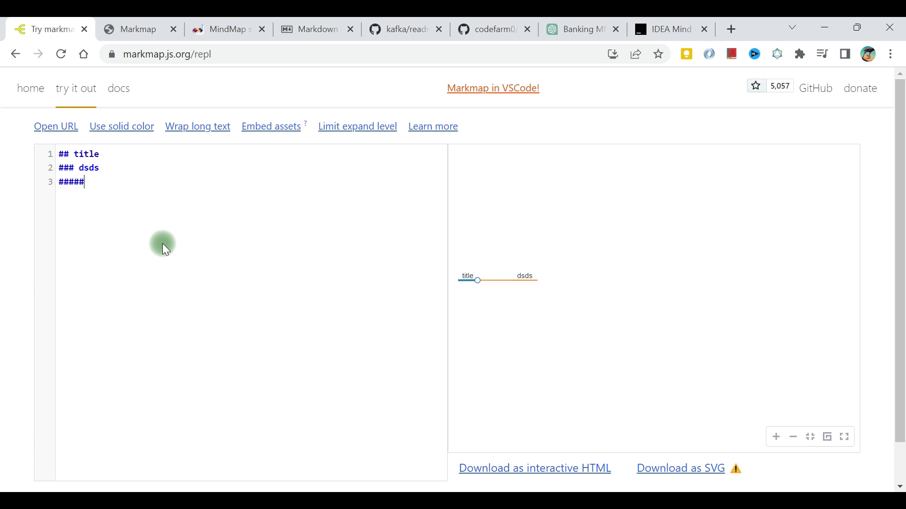
text( fsdfd)
click(116, 168)
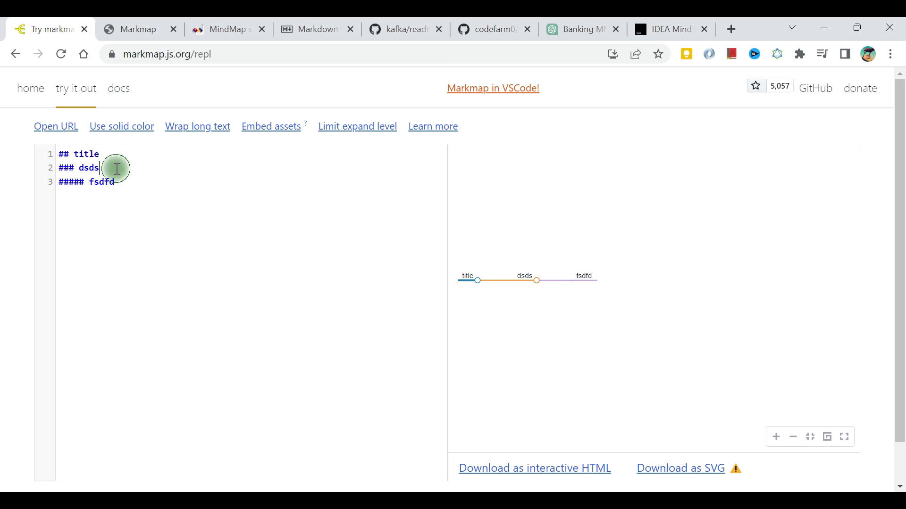
key(Return)
text(### sdfsd)
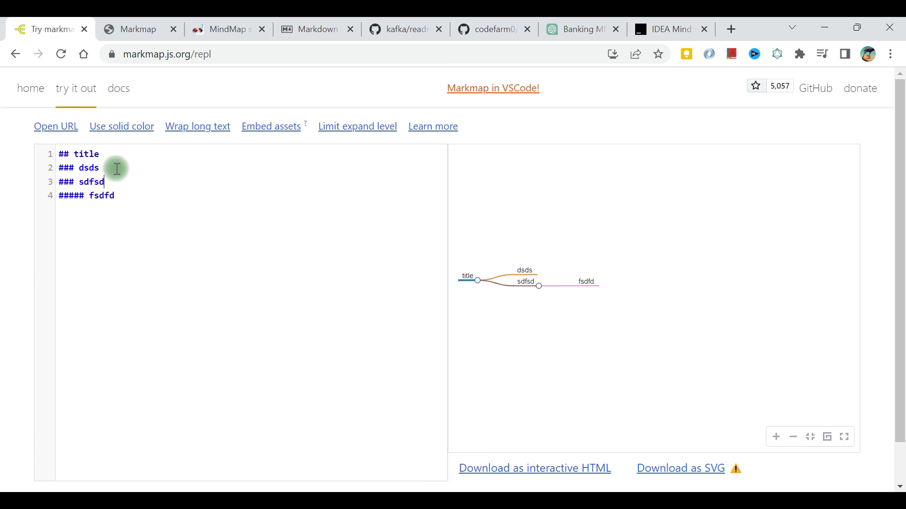
click(63, 55)
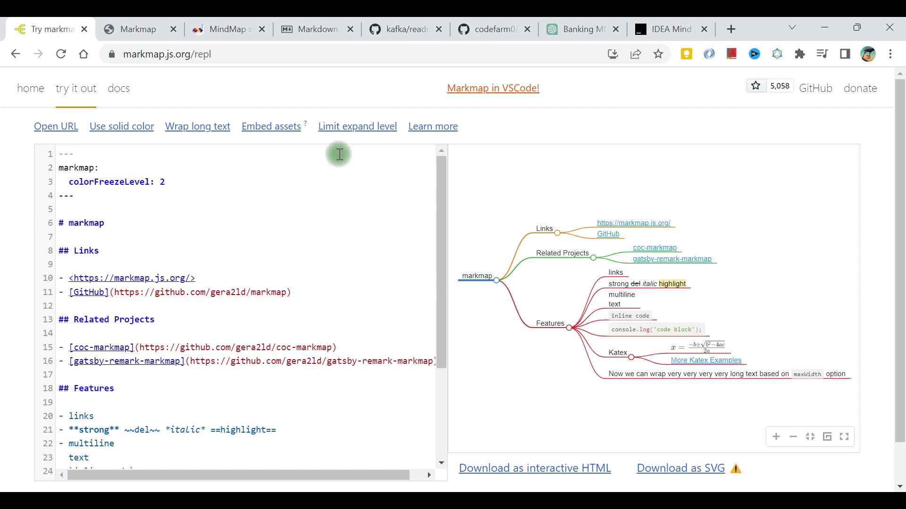
click(228, 220)
click(133, 242)
click(185, 235)
click(14, 54)
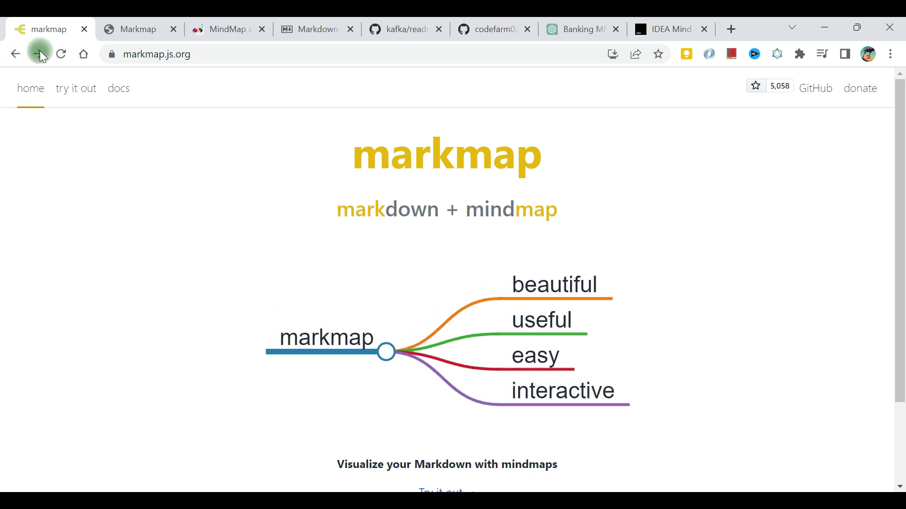
click(40, 53)
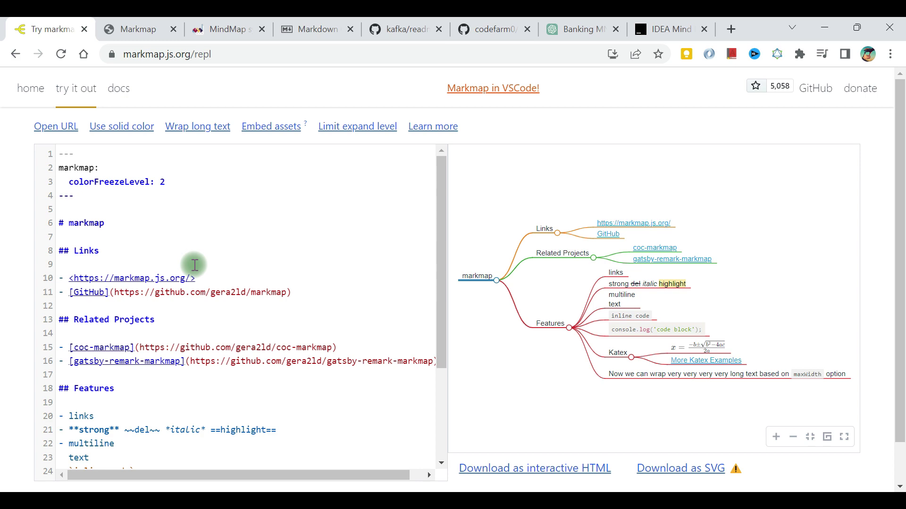
Zoom the default sample mind map in and out
scroll(723, 303, up, 5)
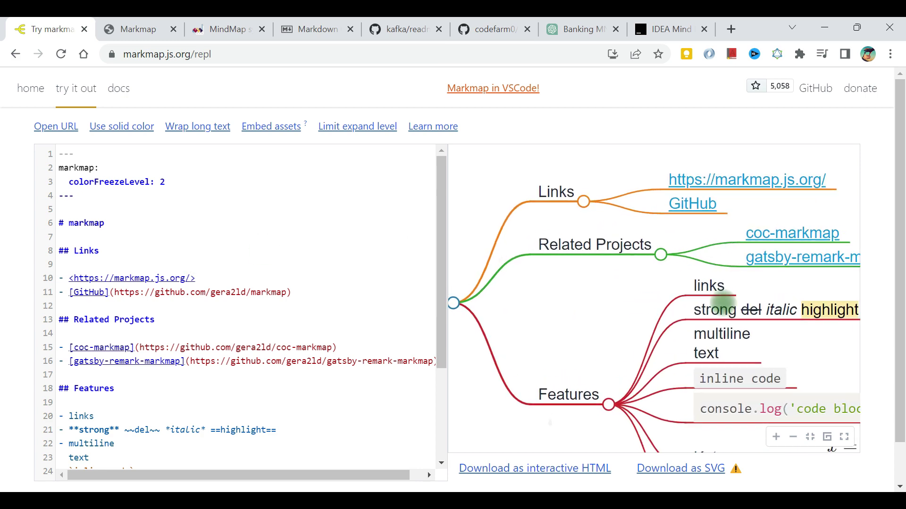
scroll(723, 303, down, 2)
scroll(723, 303, down, 2)
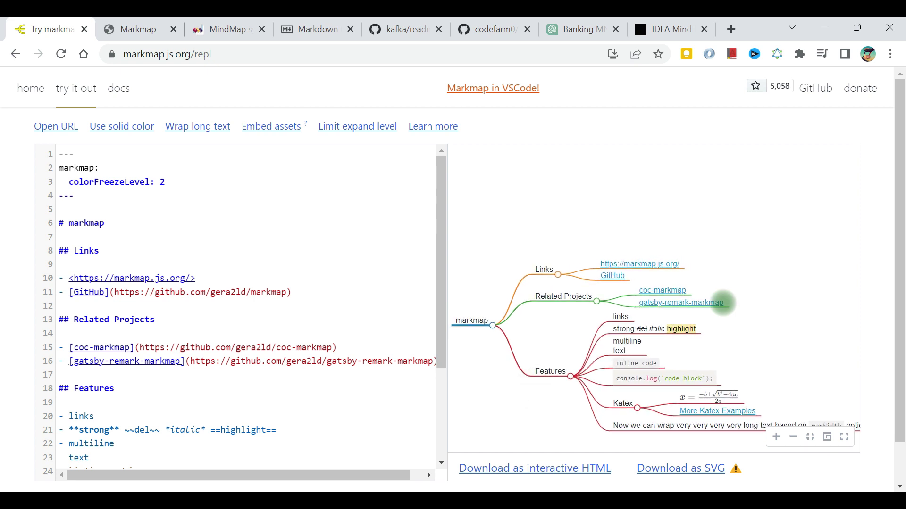